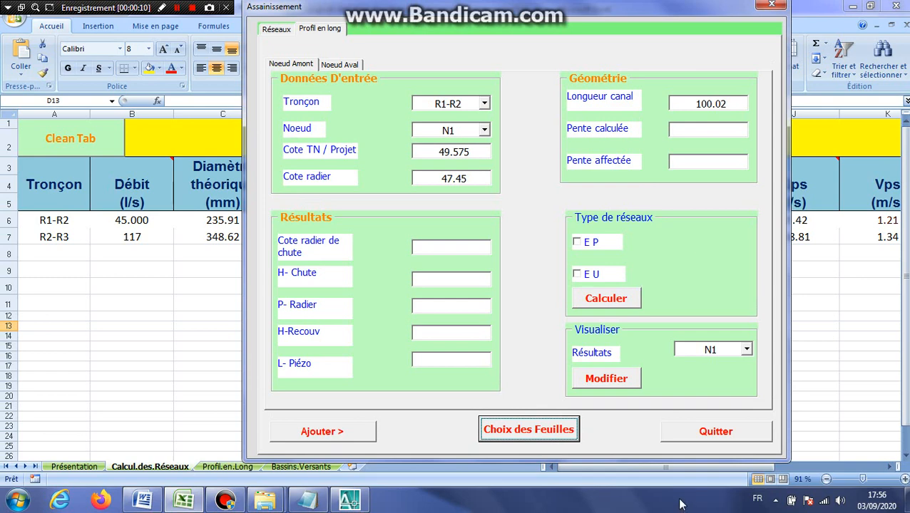
Step: Display the Profil en long sheet through the form's sheet chooser and shift the form aside to view the table
click(540, 433)
click(368, 258)
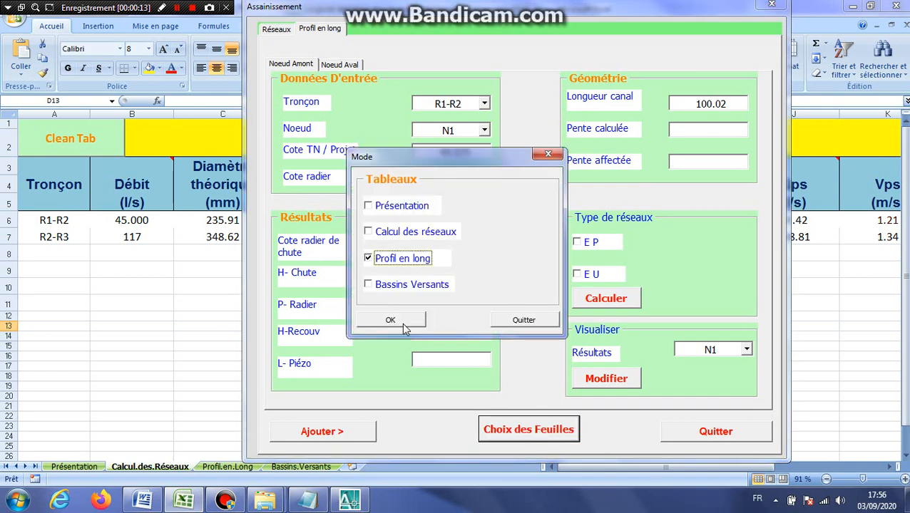
click(404, 329)
click(517, 290)
click(523, 320)
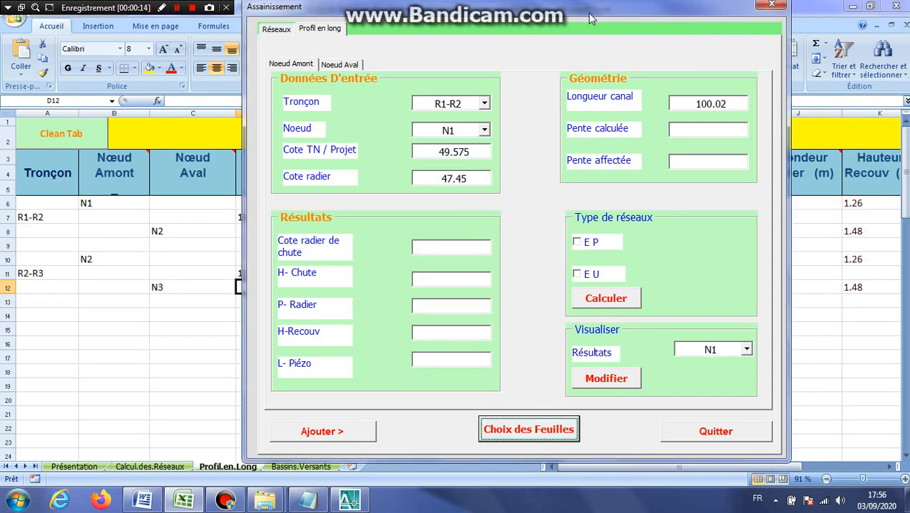
drag(589, 18, 554, 18)
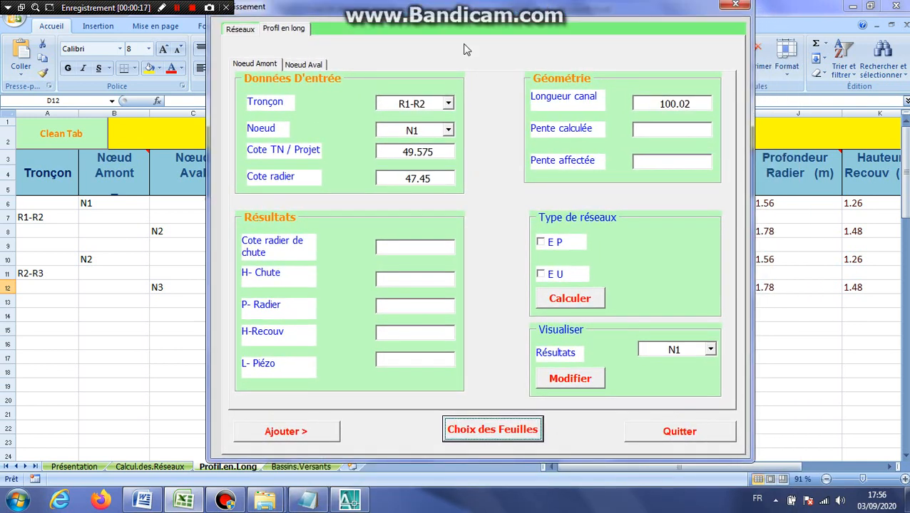
Step: Display the Bassins Versants sheet through the sheet chooser and close the Assainissement form
click(509, 428)
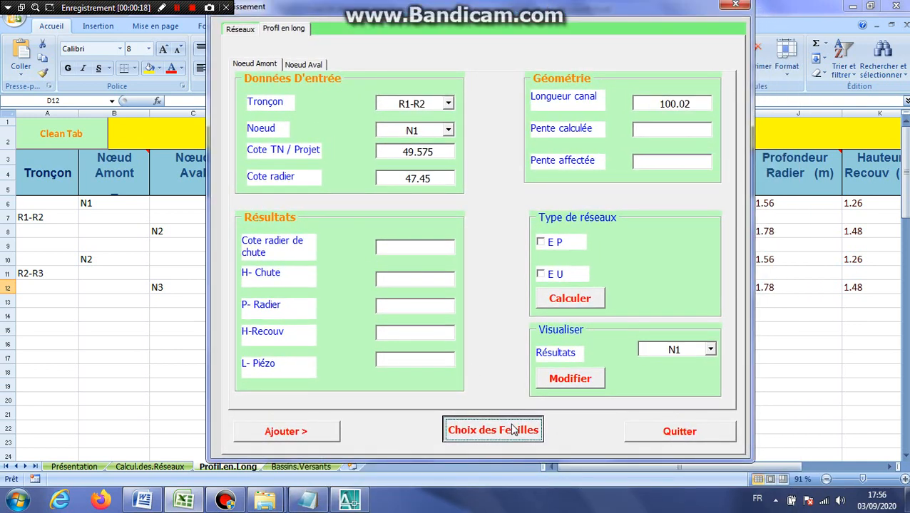
click(385, 284)
click(397, 322)
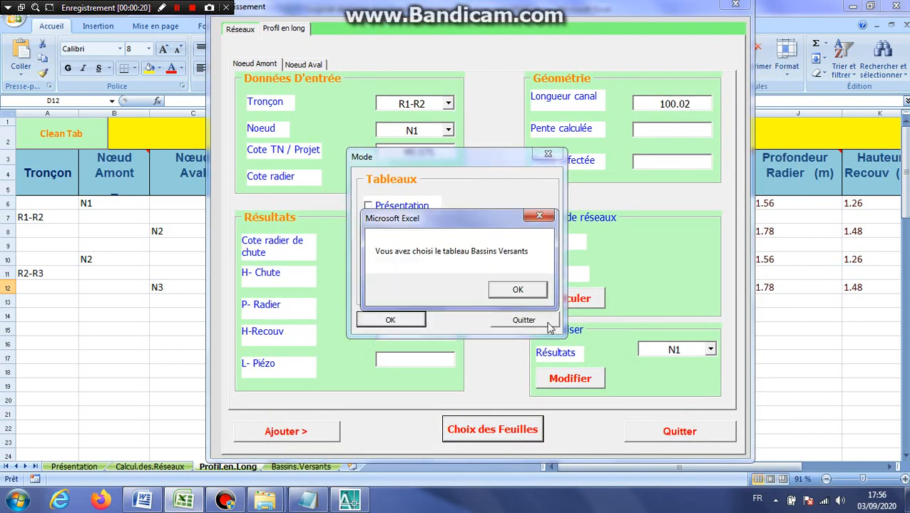
click(515, 290)
click(529, 322)
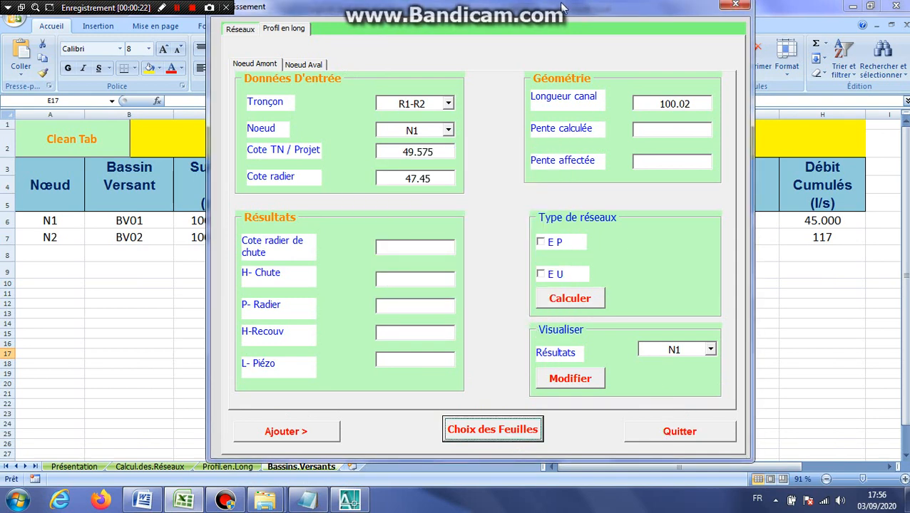
drag(577, 8, 619, 5)
click(769, 435)
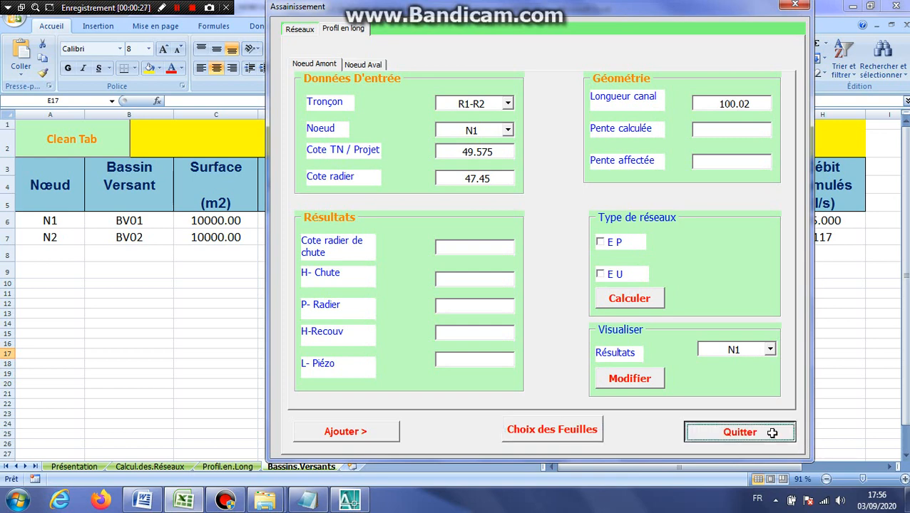
Step: Review the Calcul.des.Réseaux, Profil.en.Long and Bassins.Versants sheets, ending on the Présentation sheet
click(157, 468)
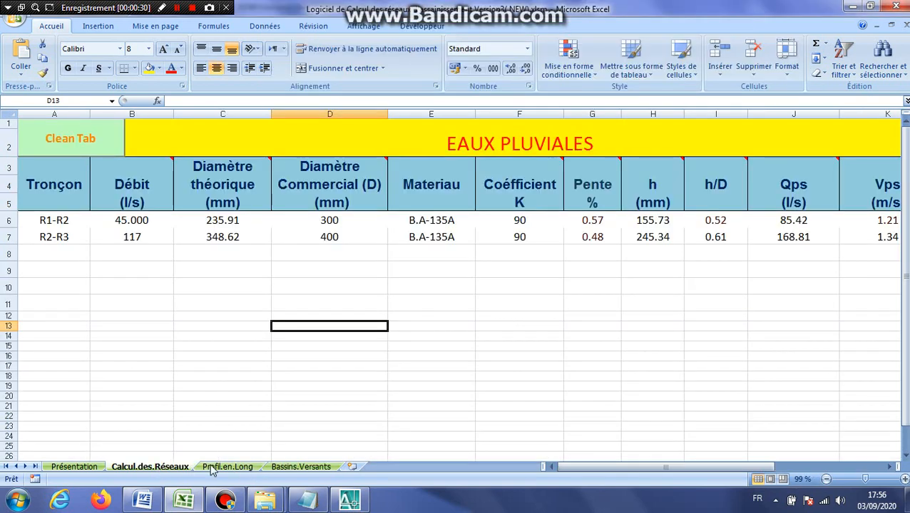
drag(612, 469, 654, 466)
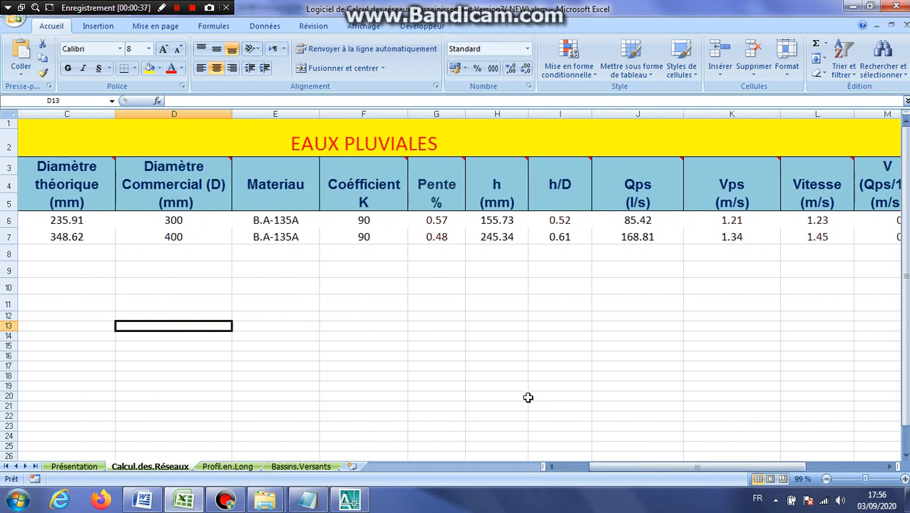
click(223, 468)
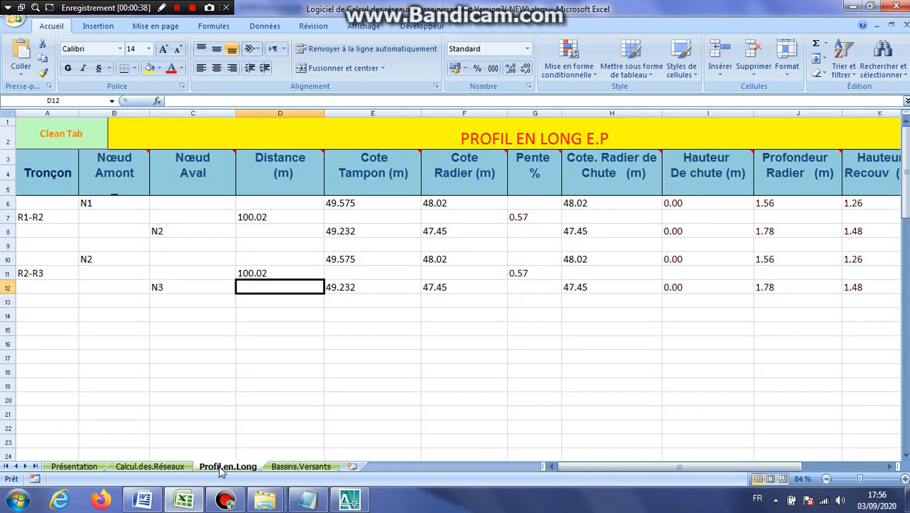
click(315, 468)
click(177, 468)
click(77, 468)
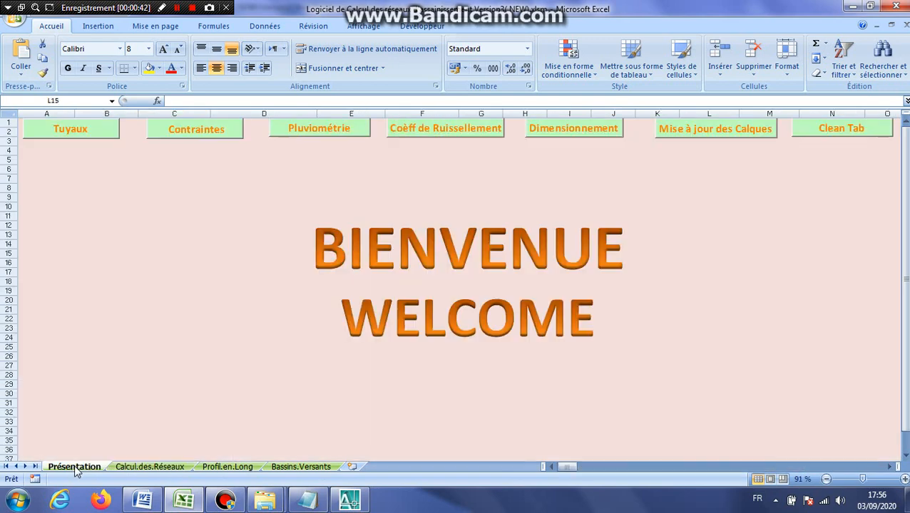
Step: Open the Dimensionnement form and examine its Profil en long pages for the upstream and downstream nodes, ending on the Réseaux page
click(581, 135)
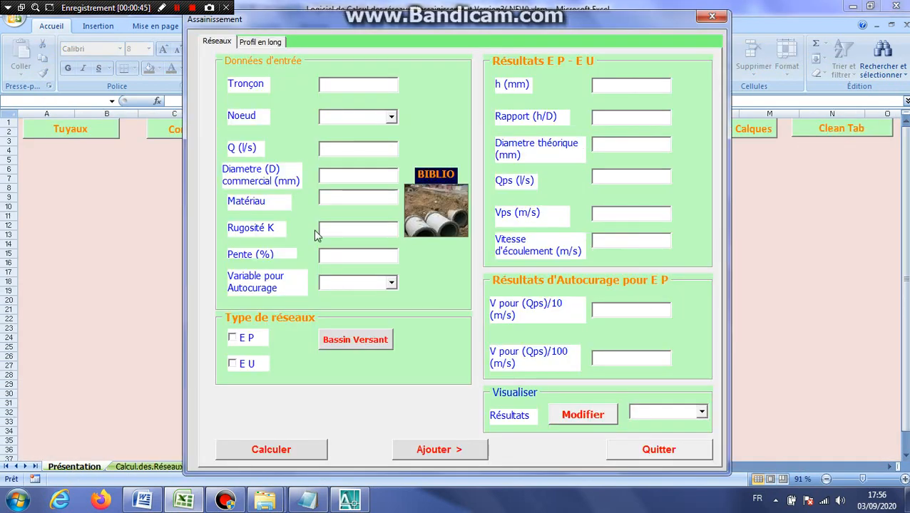
click(264, 42)
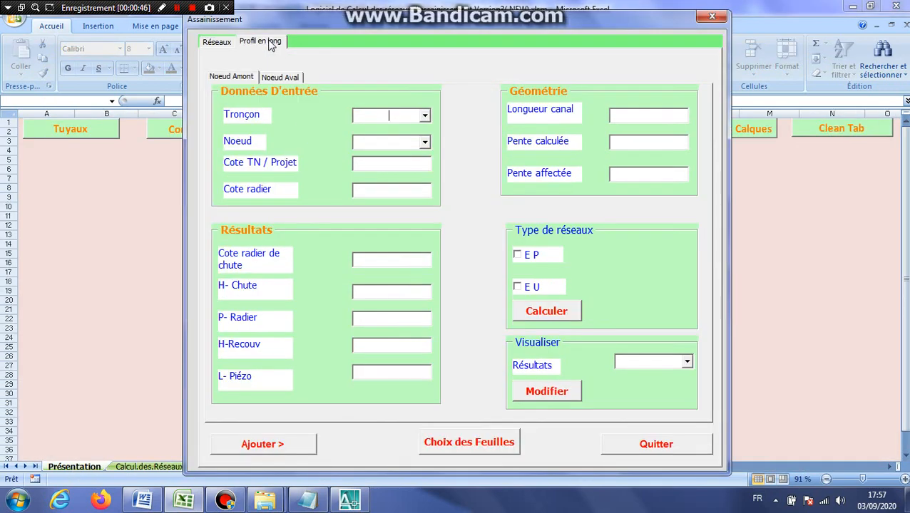
click(233, 77)
click(279, 77)
click(243, 77)
click(218, 43)
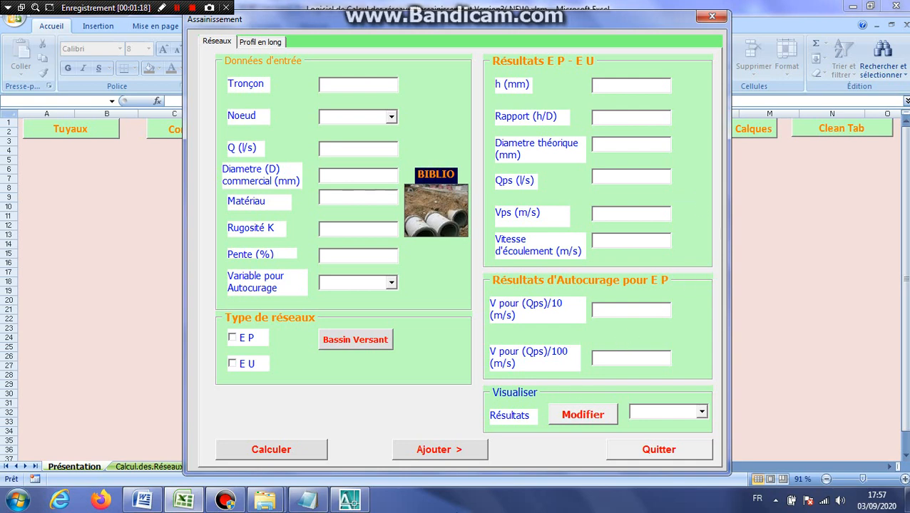
Step: Close the form and consult the reach and node table in Word and the network drawing in AutoCAD
click(351, 502)
click(355, 504)
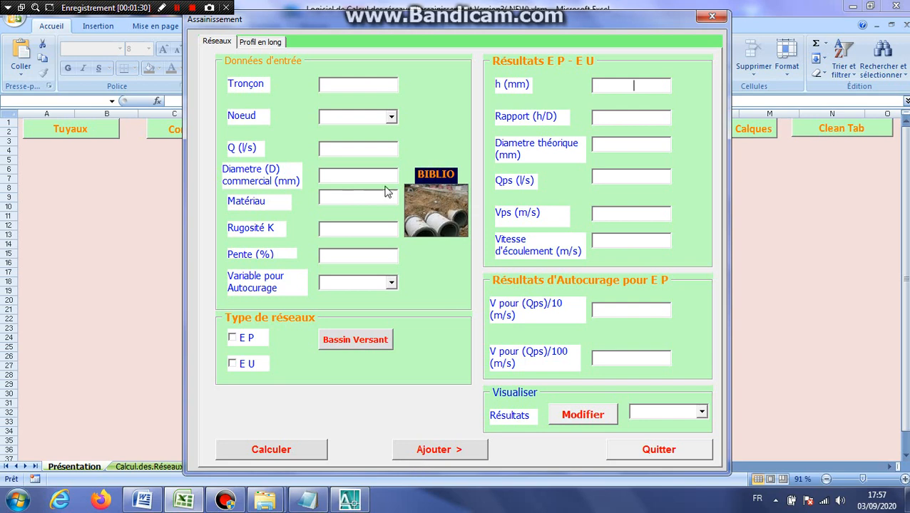
click(721, 18)
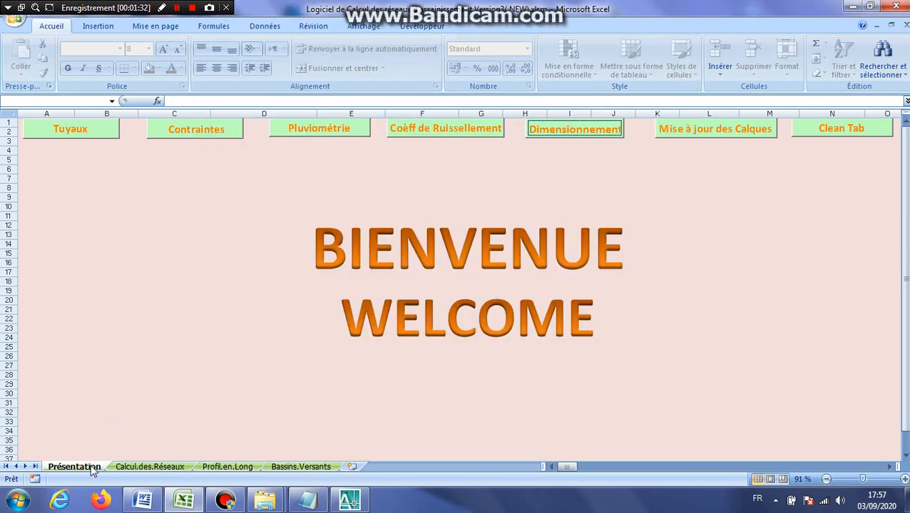
click(142, 503)
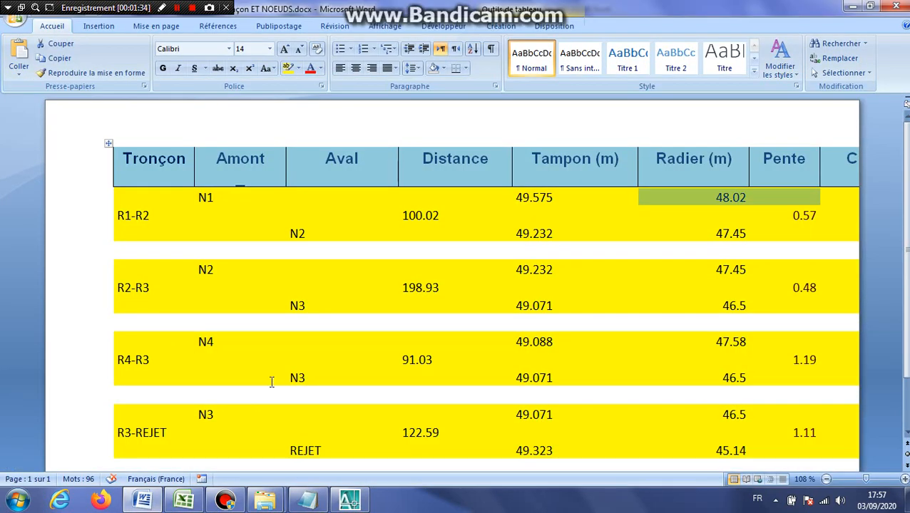
click(350, 502)
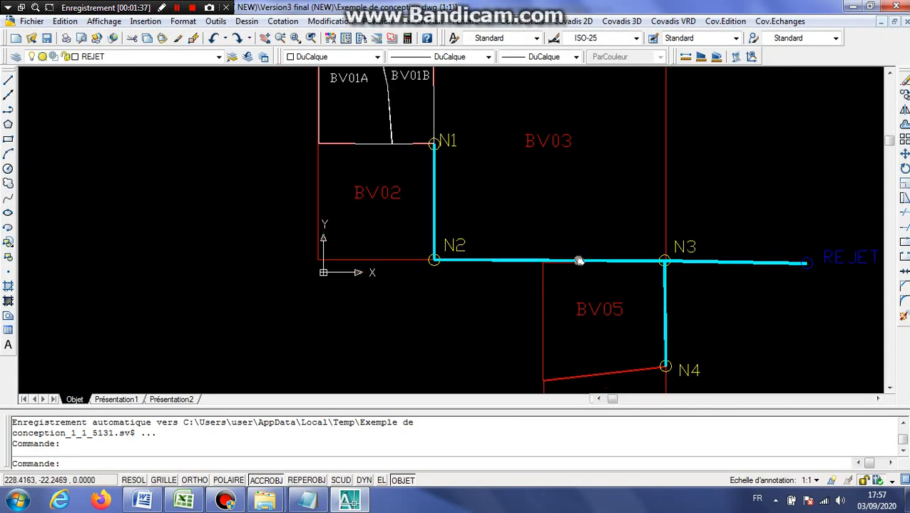
Step: Switch back to Excel and reopen the Dimensionnement form on its Profil en long page
click(184, 502)
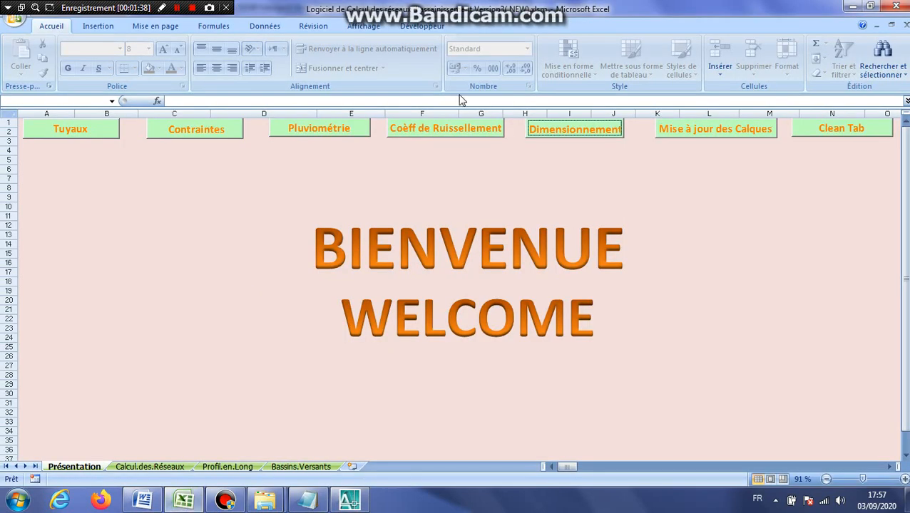
click(584, 130)
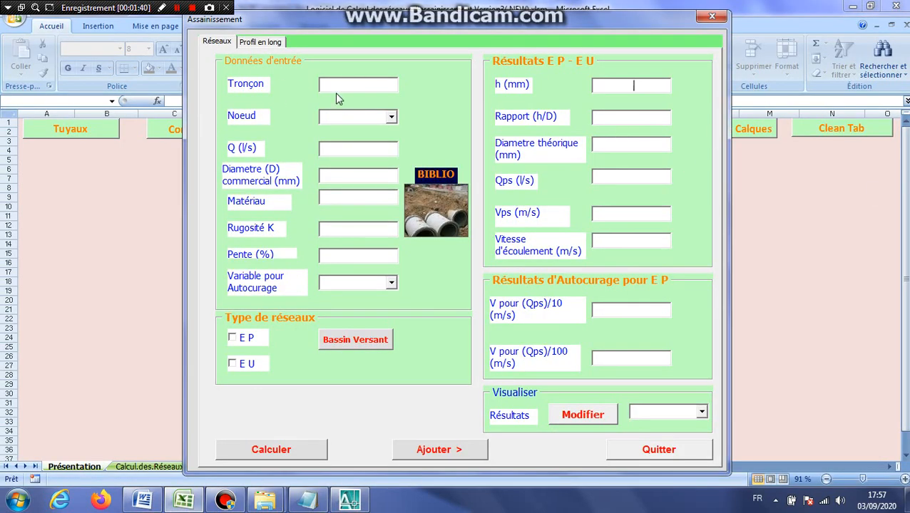
click(260, 42)
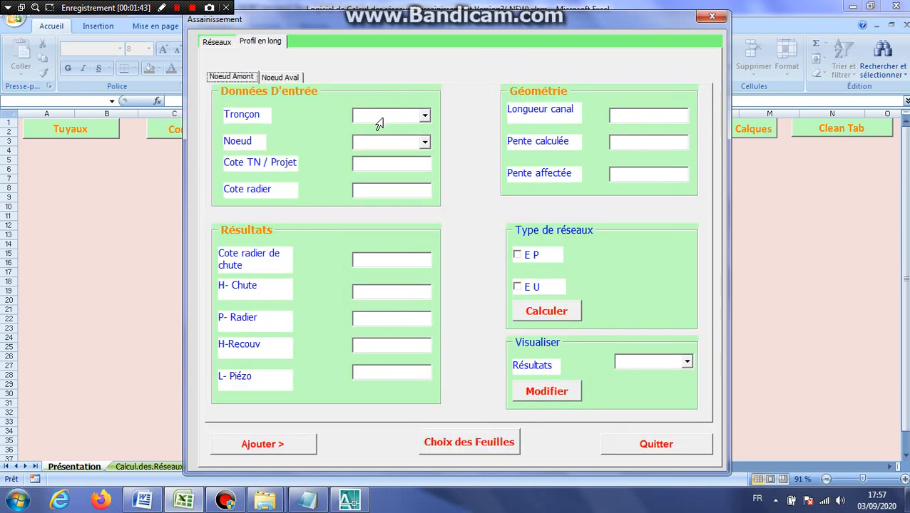
Step: Choose reach R4-R3 and node N4 as the upstream node's input data
click(380, 117)
text(R1-R2)
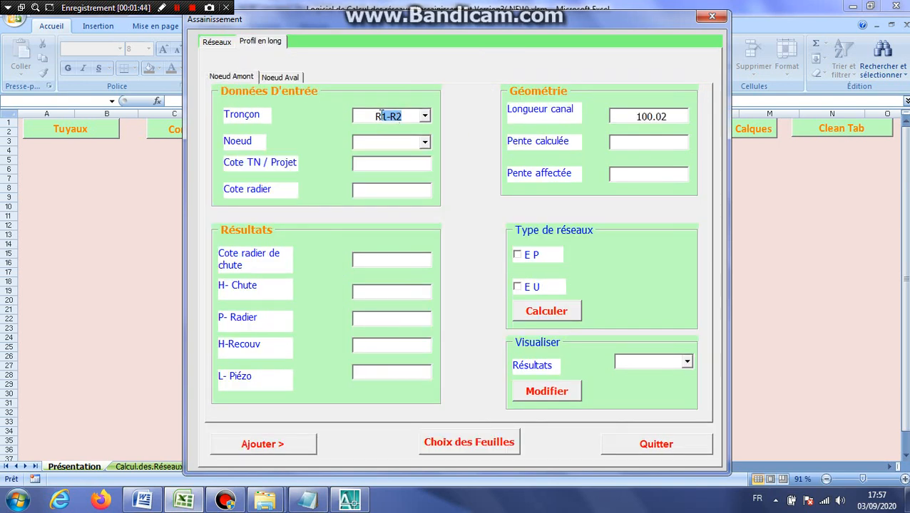
click(383, 116)
drag(408, 117, 306, 107)
text(R4)
click(425, 143)
click(426, 243)
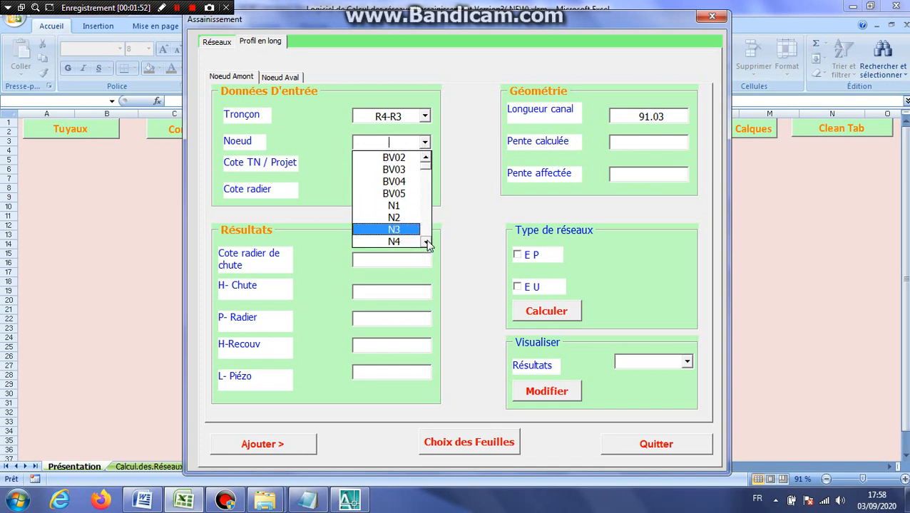
click(394, 243)
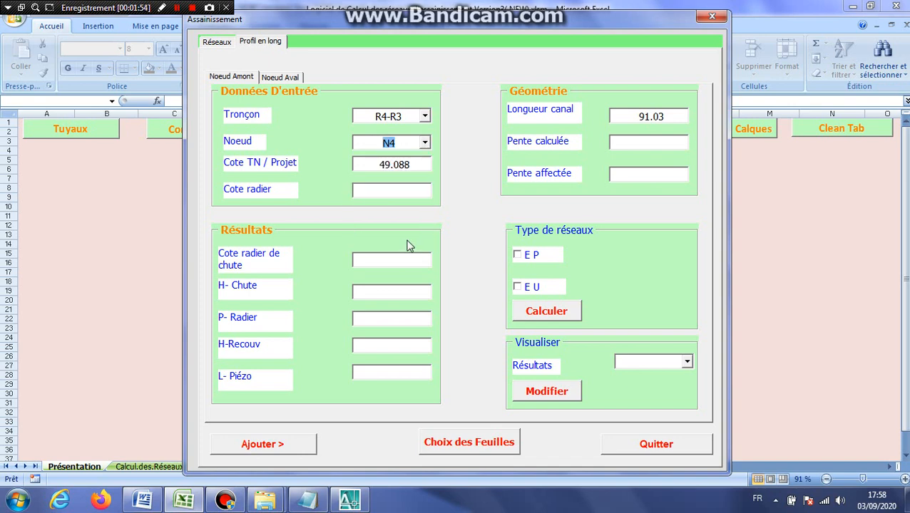
Step: Consult the Word table for node N4 and set its upstream Cote radier to 47.58
click(143, 501)
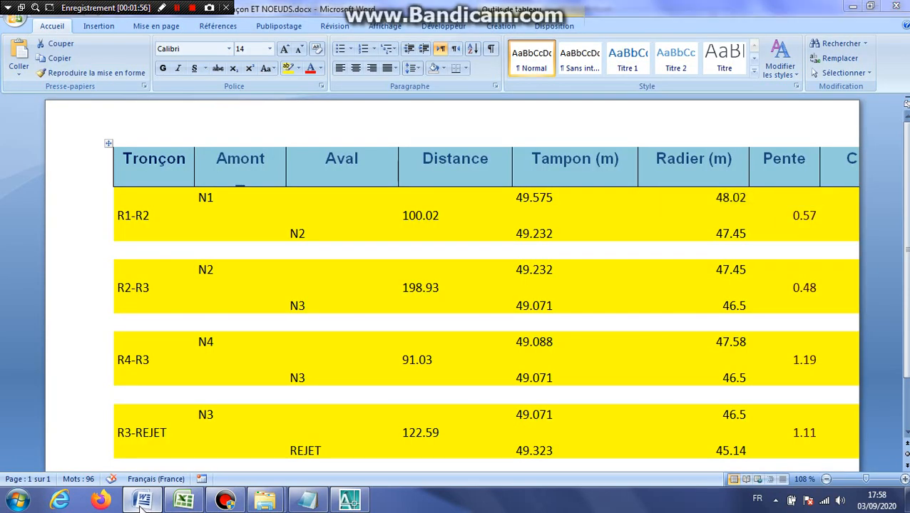
click(142, 501)
click(404, 191)
text(47.58)
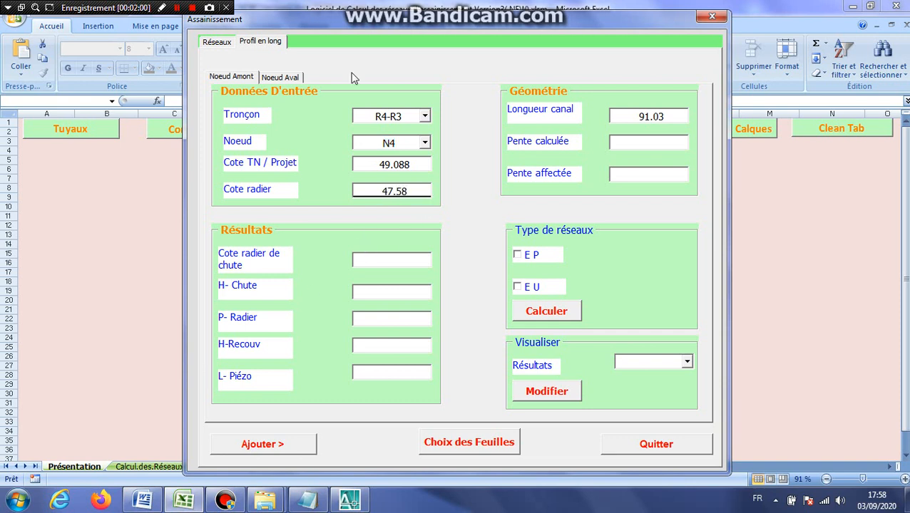
Step: Choose reach R4-R3 and node N3 as the downstream node's input data
click(280, 77)
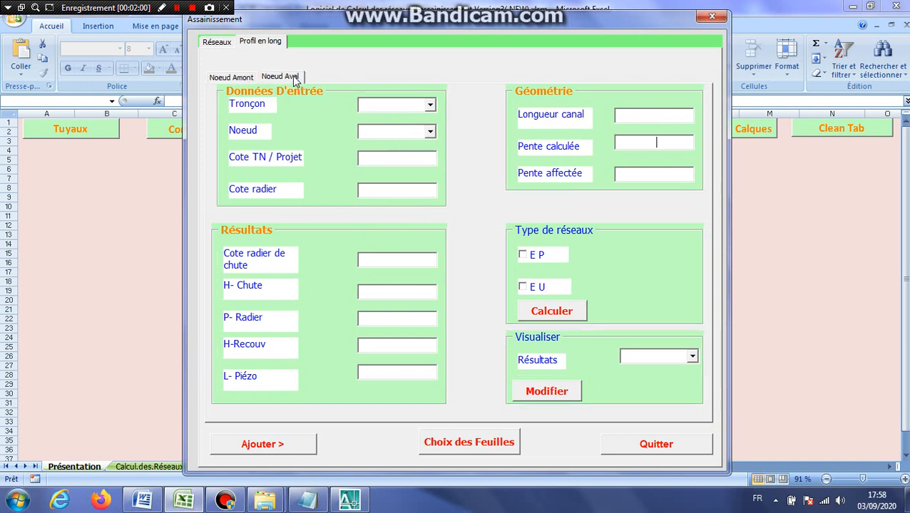
click(400, 105)
text(R41)
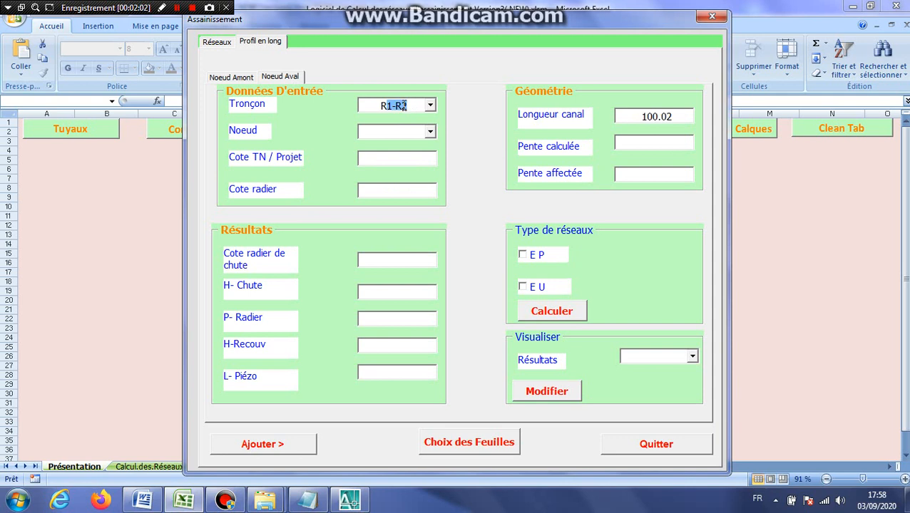
drag(411, 107, 271, 105)
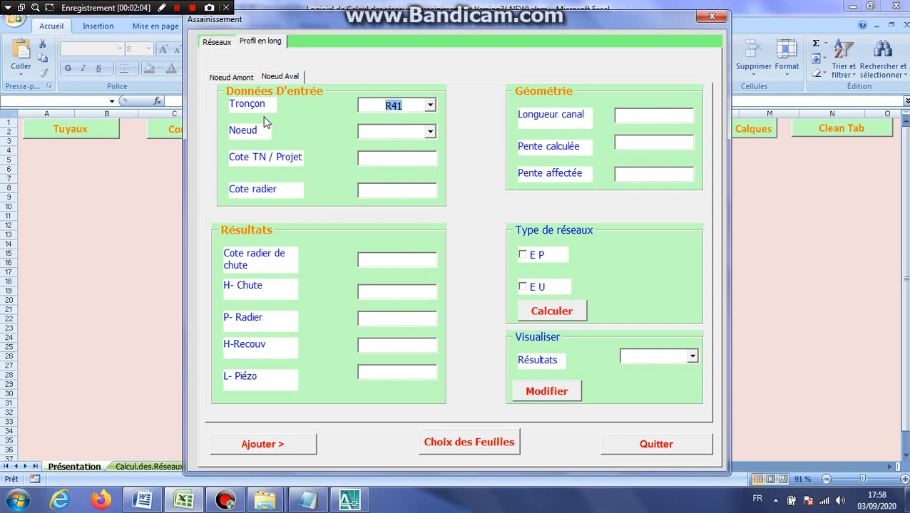
text(R4)
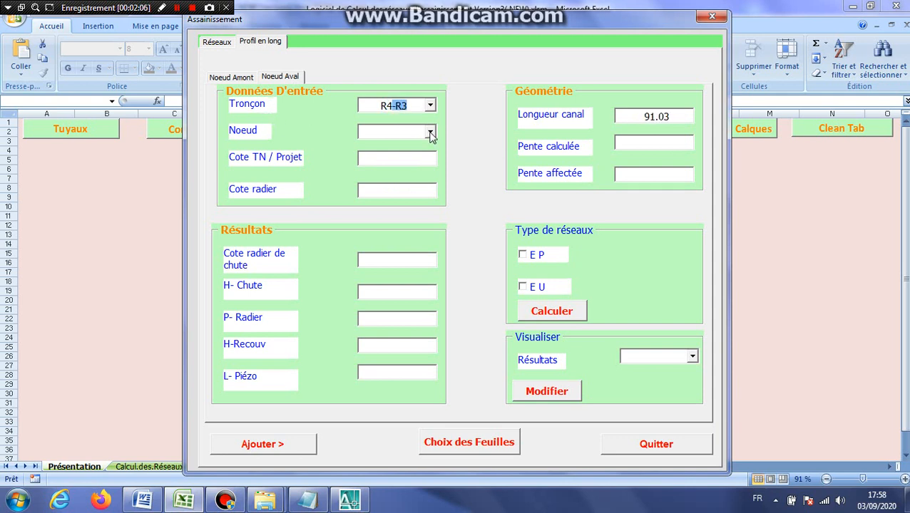
click(431, 133)
click(403, 231)
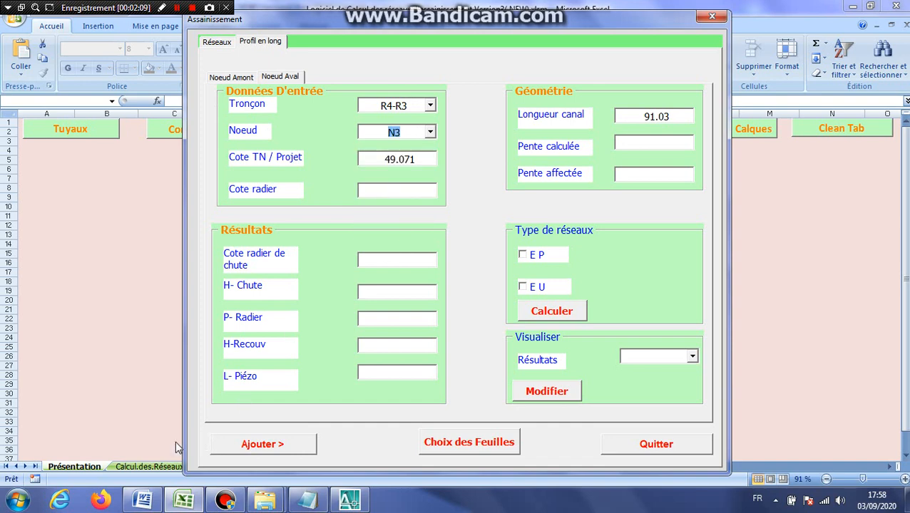
Step: Consult the Word table for node N3 and set its downstream Cote radier to 46.50
click(140, 507)
click(140, 506)
click(139, 506)
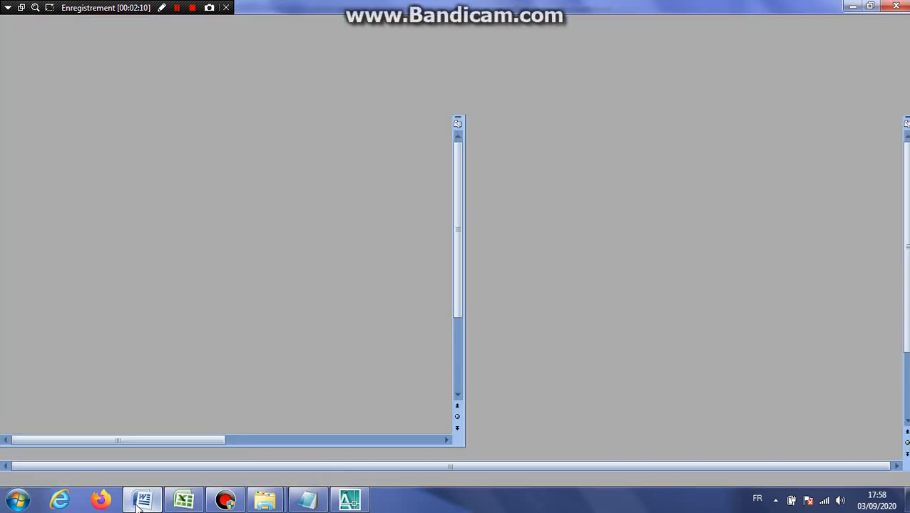
click(140, 505)
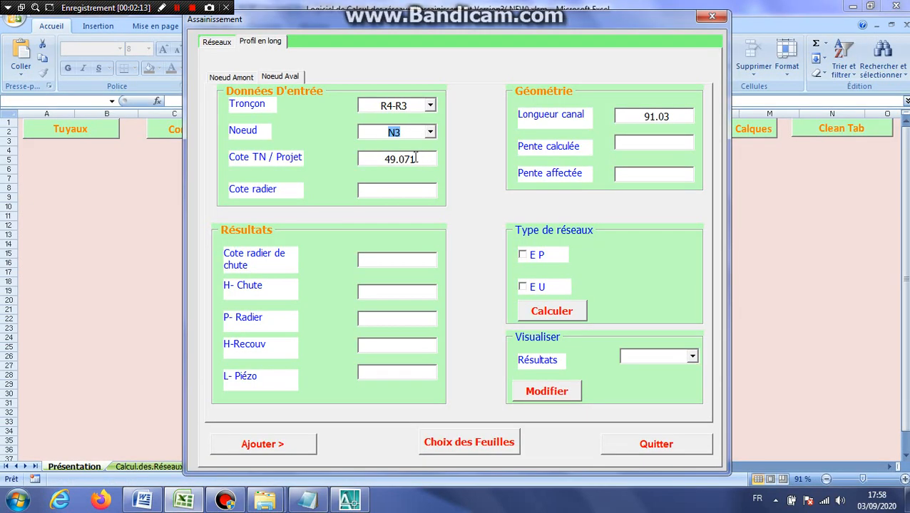
click(391, 194)
text(46.50)
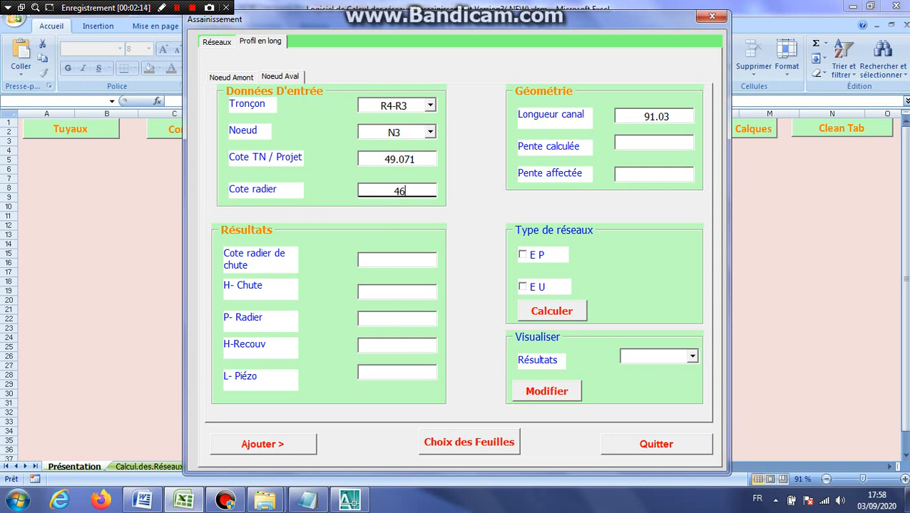
Step: Set the downstream node's network type to E P and calculate its slope and invert results
click(523, 255)
click(553, 311)
click(486, 290)
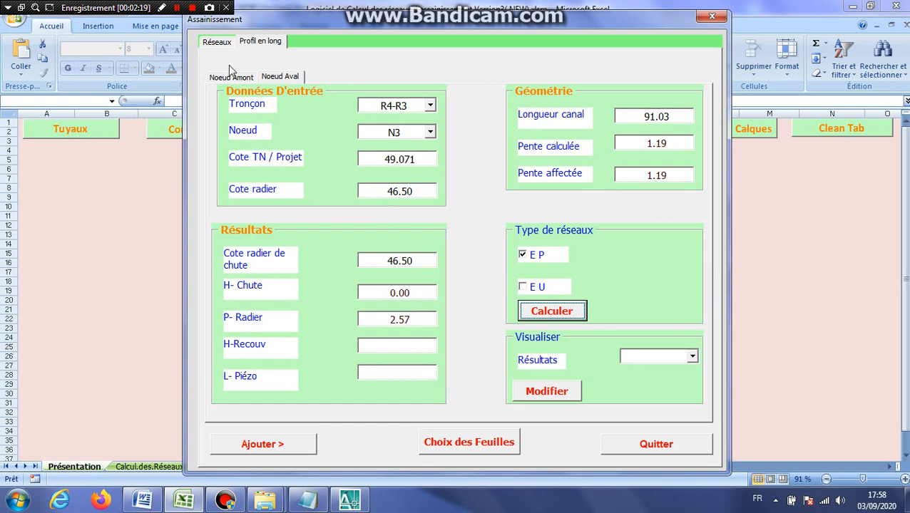
Step: Open the Bassin Versant form for reach R4-R3 and check in the AutoCAD drawing which catchment drains to node N4
click(216, 41)
click(379, 347)
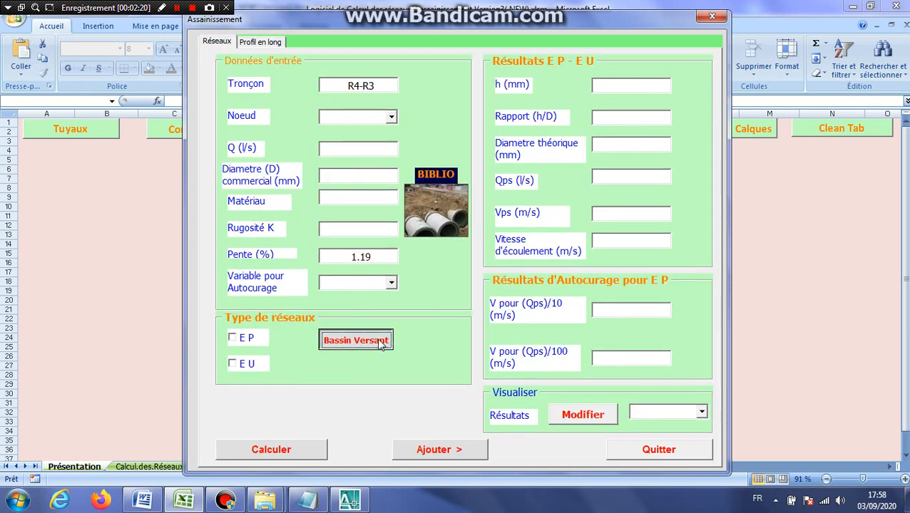
click(349, 499)
scroll(663, 270, down, 2)
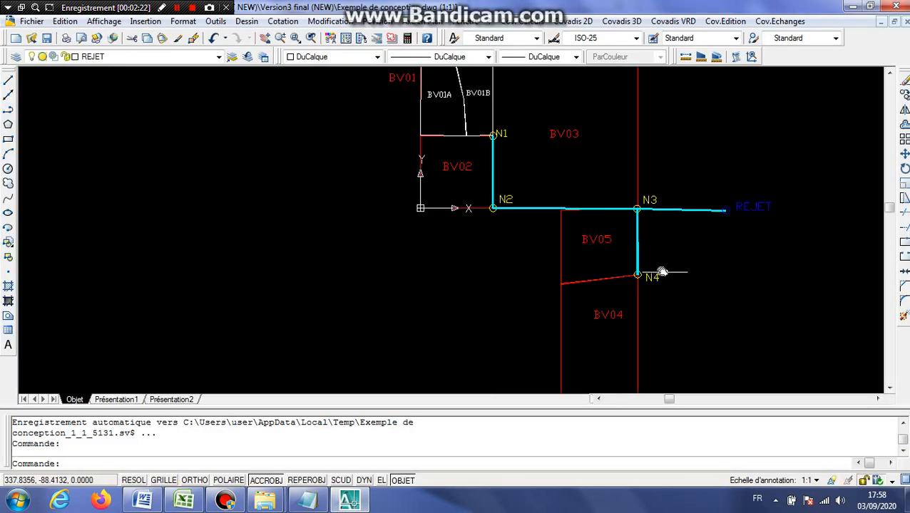
scroll(601, 252, up, 3)
drag(493, 294, 544, 217)
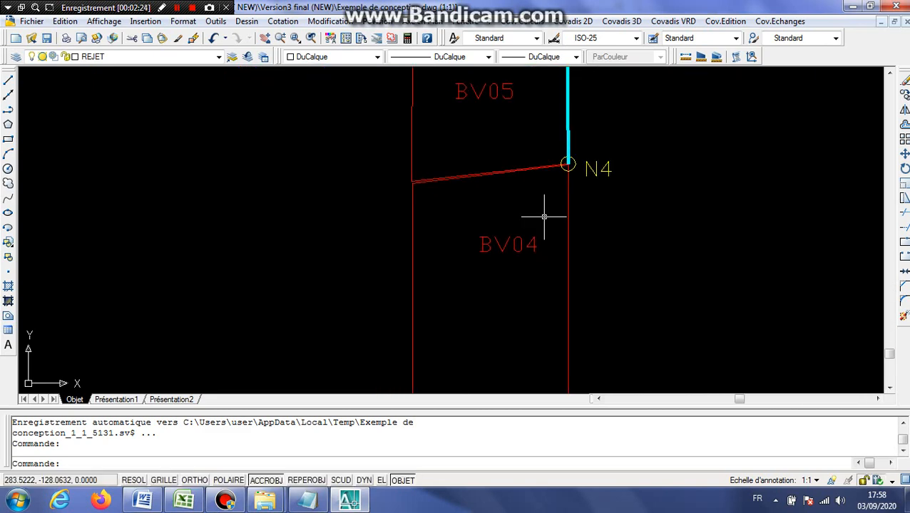
Step: Back in Excel, choose catchment BV04, fill in the B.V Cumul, and assign node N4
click(183, 501)
click(440, 37)
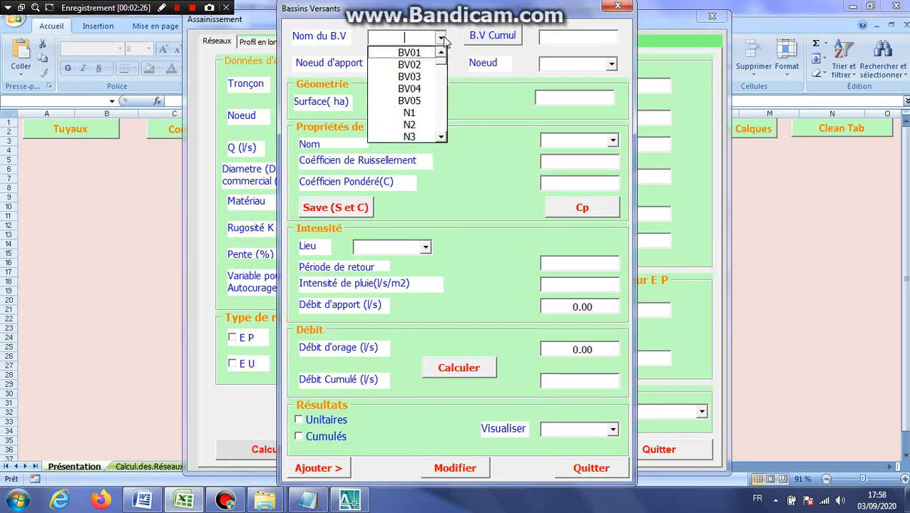
click(428, 88)
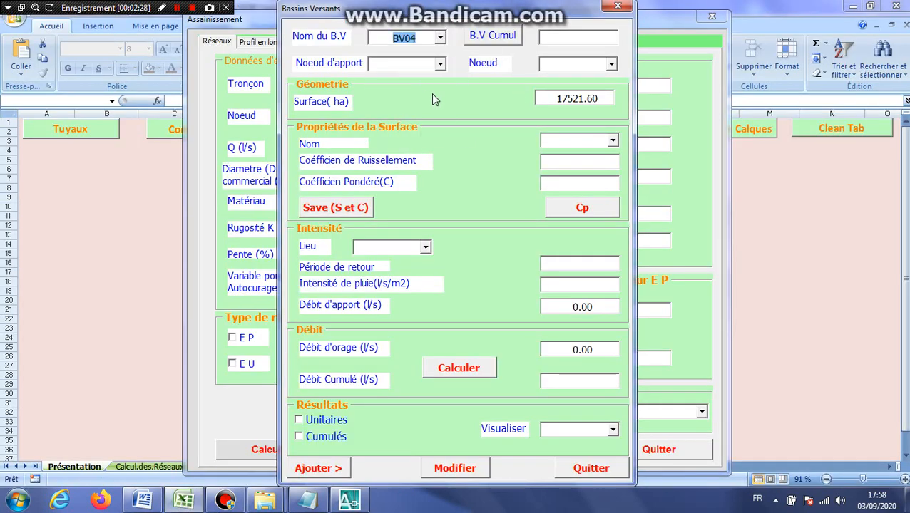
click(513, 40)
click(612, 64)
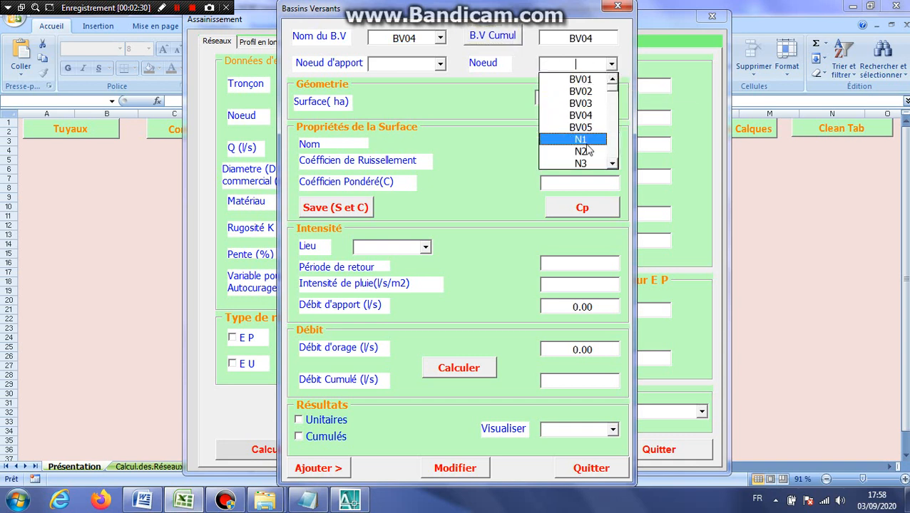
click(612, 164)
click(596, 164)
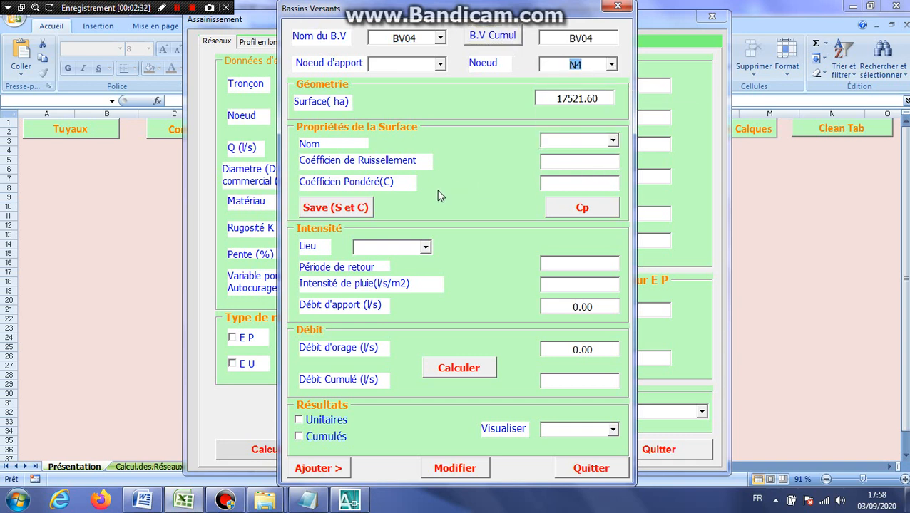
Step: Set BV04's surface type to Rue, save its S and C values, and calculate the weighted coefficient Cp
click(613, 141)
click(579, 180)
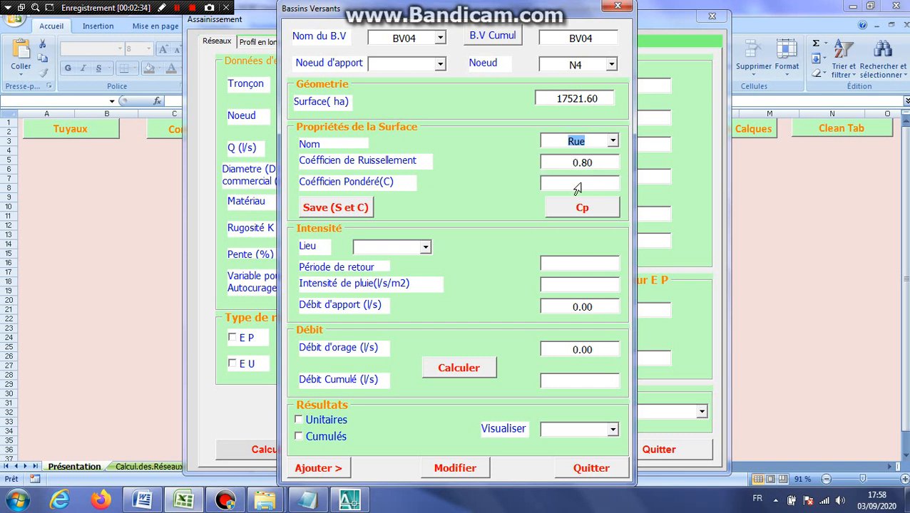
click(345, 211)
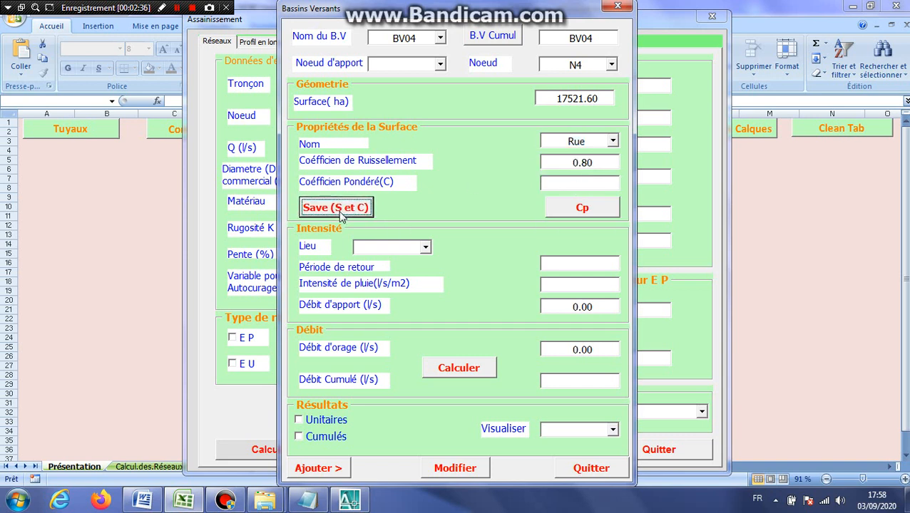
click(581, 209)
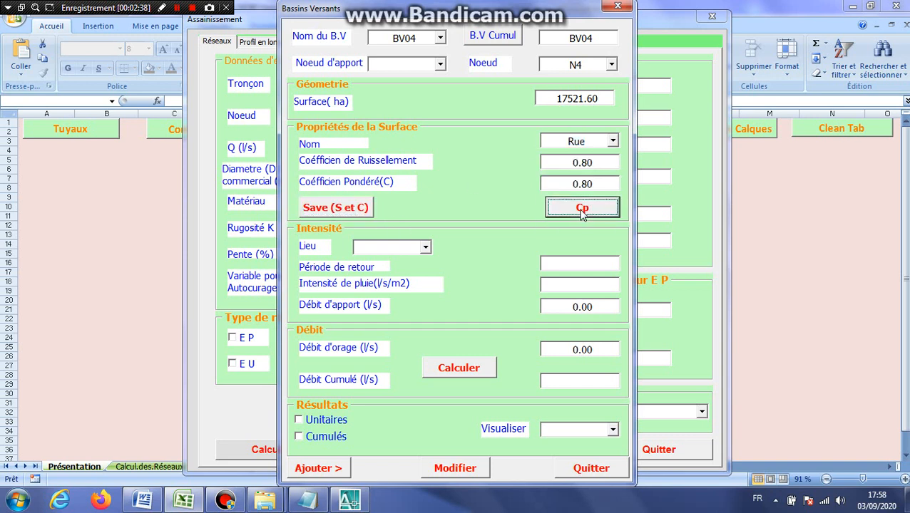
Step: Set the rainfall location to Alger, enable Unitaires results, and calculate BV04's storm and cumulative flows
click(426, 248)
click(396, 260)
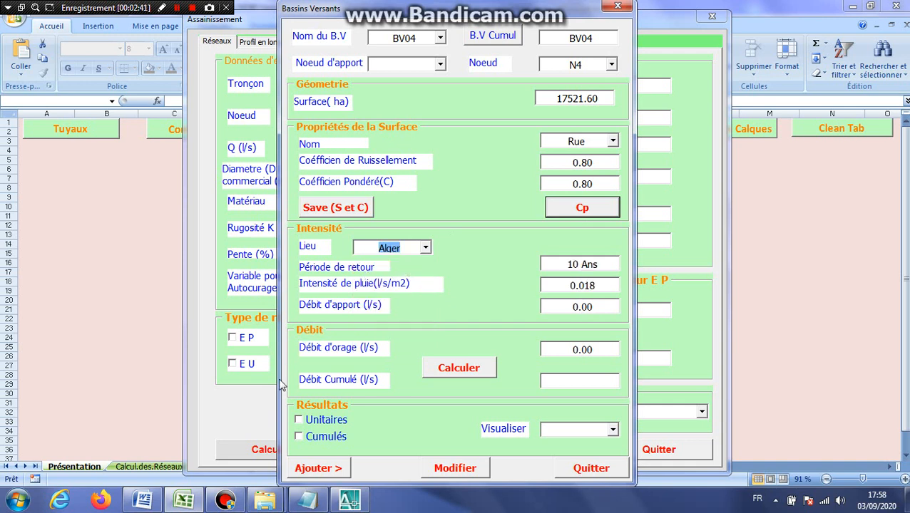
click(300, 422)
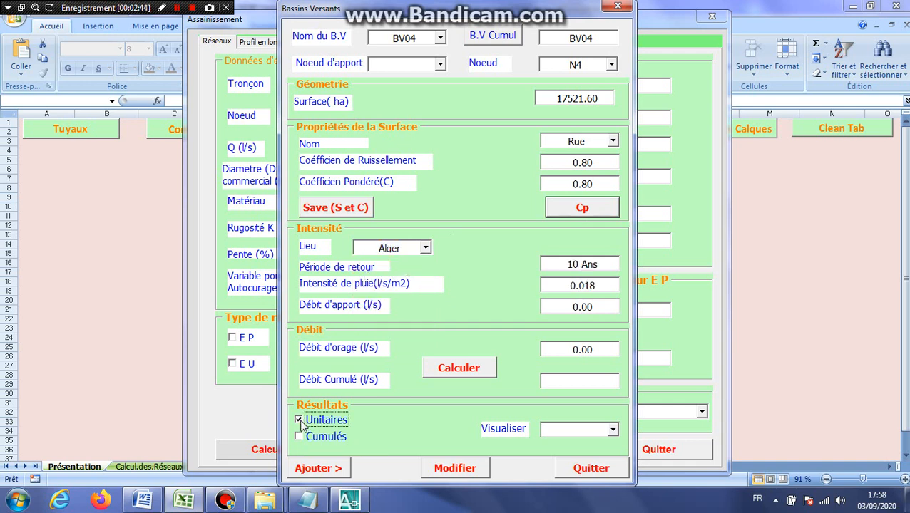
click(475, 368)
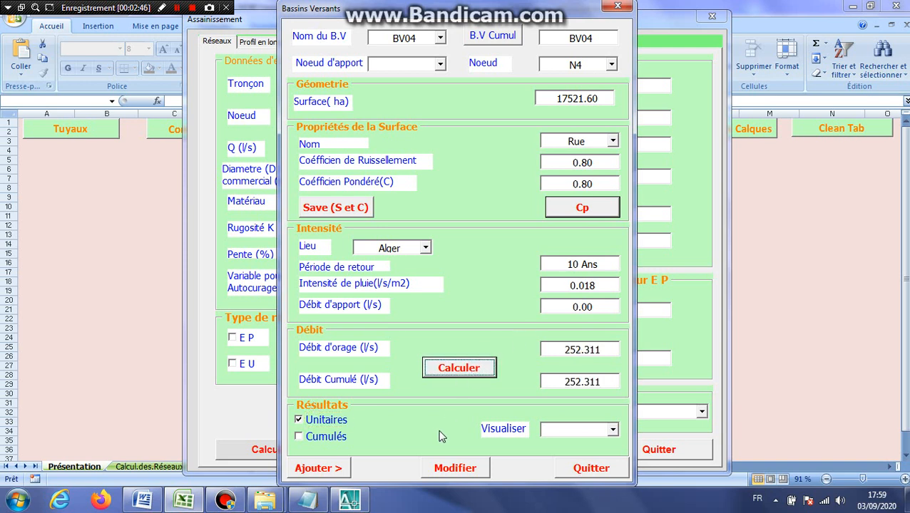
Step: Add BV04's unit results and its Cumulés results, and close the catchment form
click(314, 468)
click(299, 437)
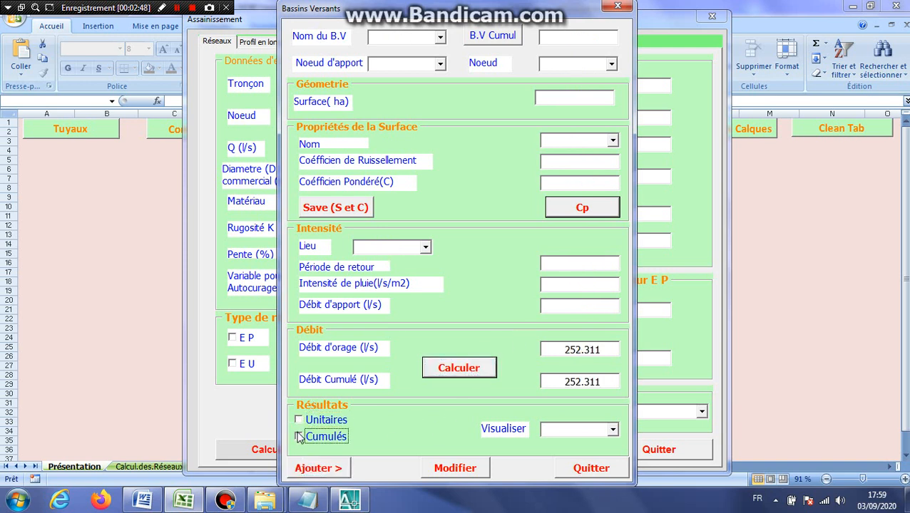
click(329, 472)
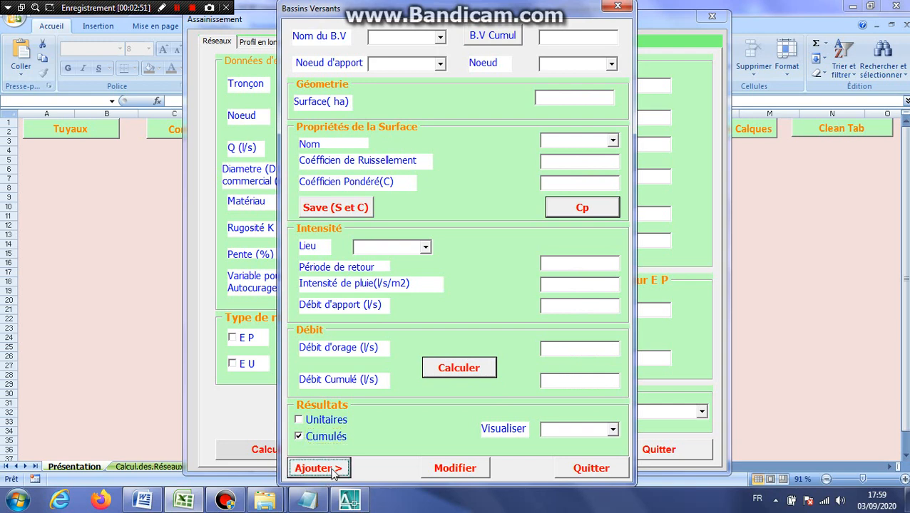
click(586, 470)
Step: Choose node N4 for the network calculation and export pipe 135A-400 from the pipe library into its input data
click(393, 121)
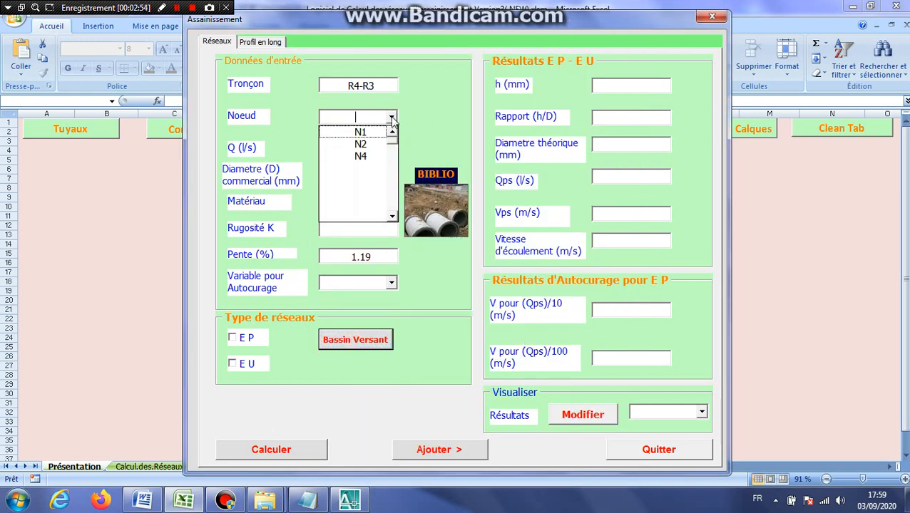
click(360, 155)
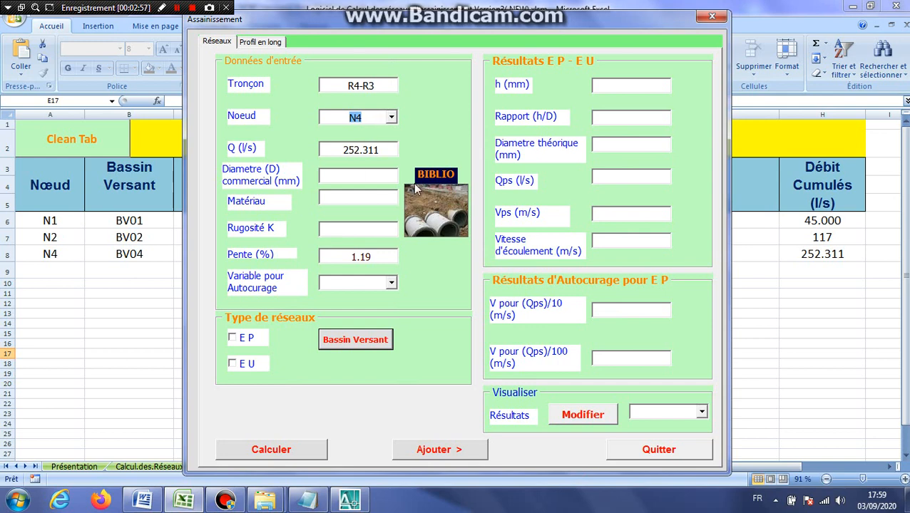
click(445, 223)
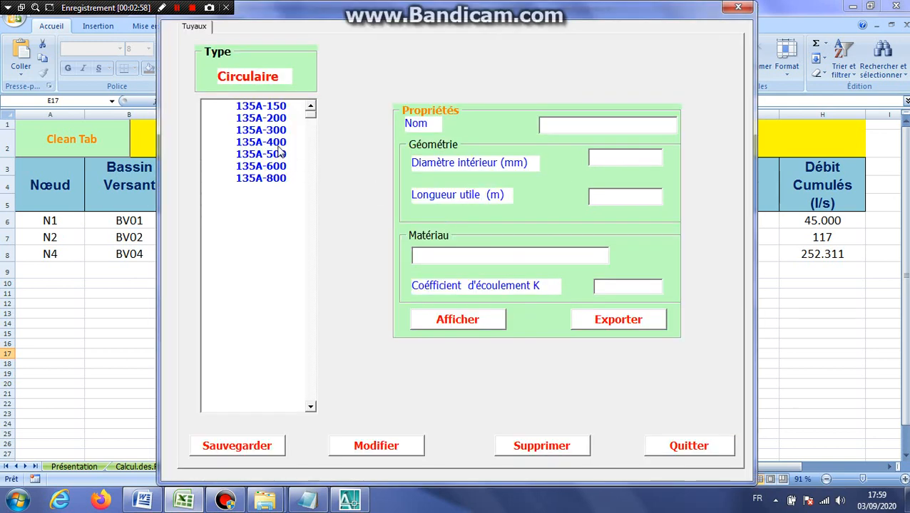
click(283, 144)
click(458, 322)
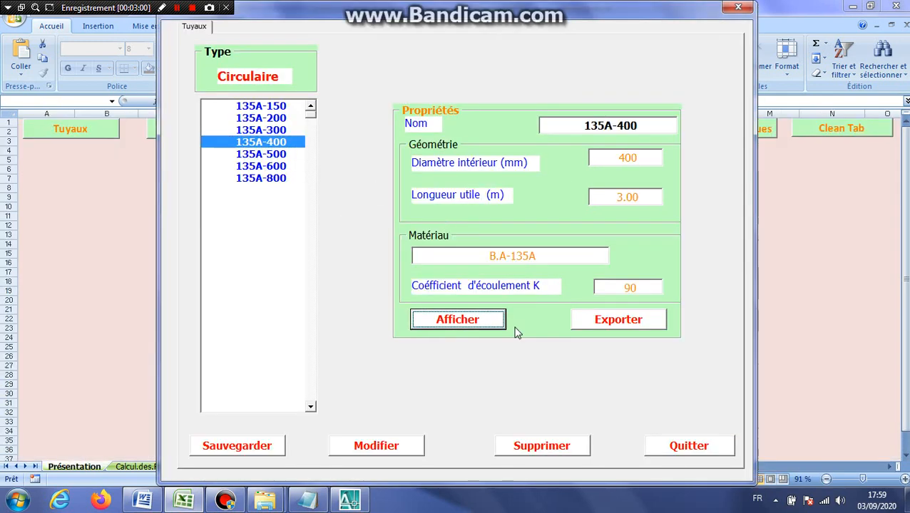
click(618, 322)
click(688, 450)
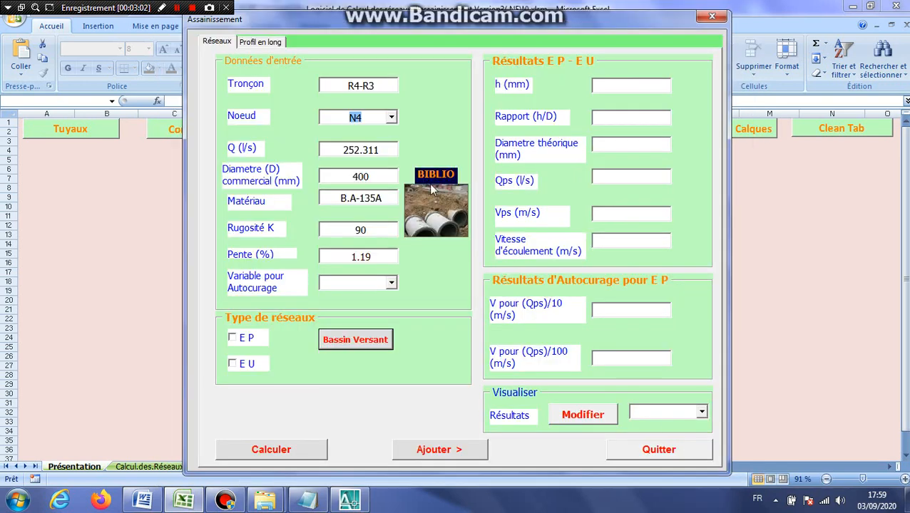
Step: Set the self-cleaning variable to 1 and the network type to E P, and calculate the hydraulic results
click(392, 285)
click(359, 303)
click(232, 338)
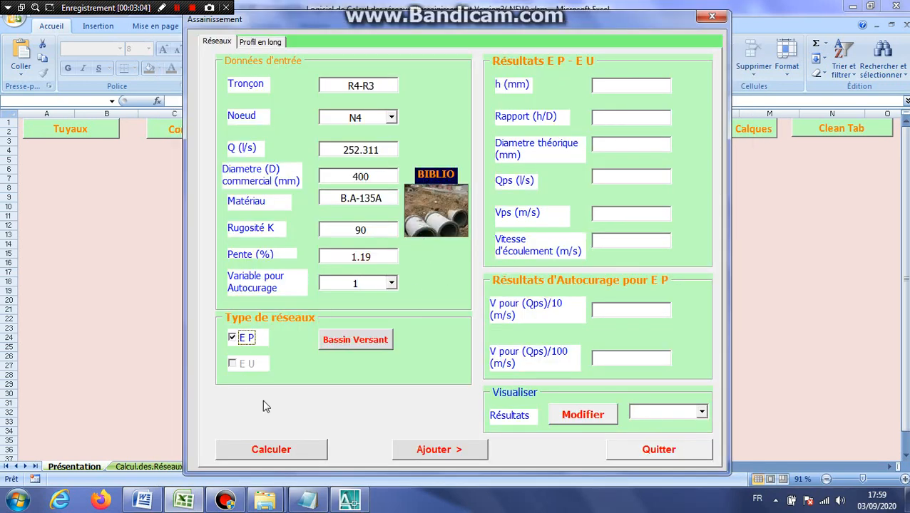
click(305, 446)
click(475, 292)
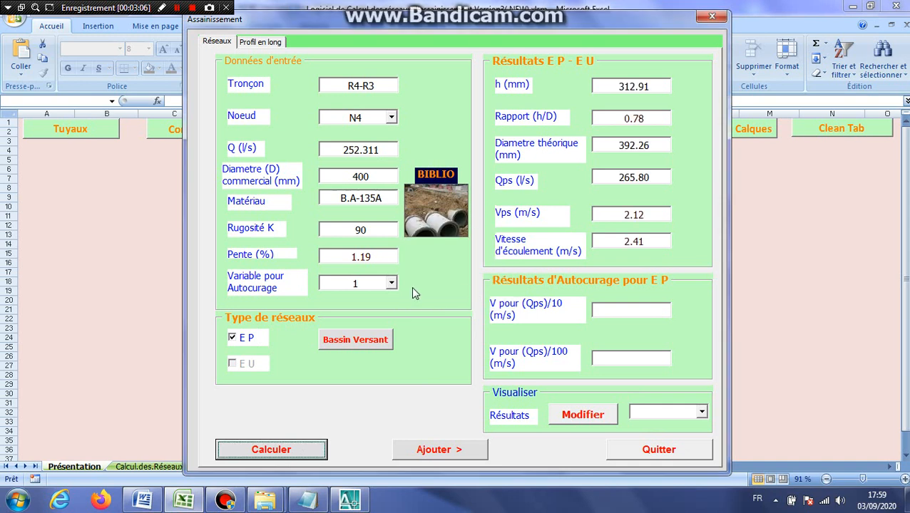
Step: Set the self-cleaning variable to 10, recalculate the E P network, and add the R4-R3 results
click(391, 285)
click(381, 309)
click(293, 446)
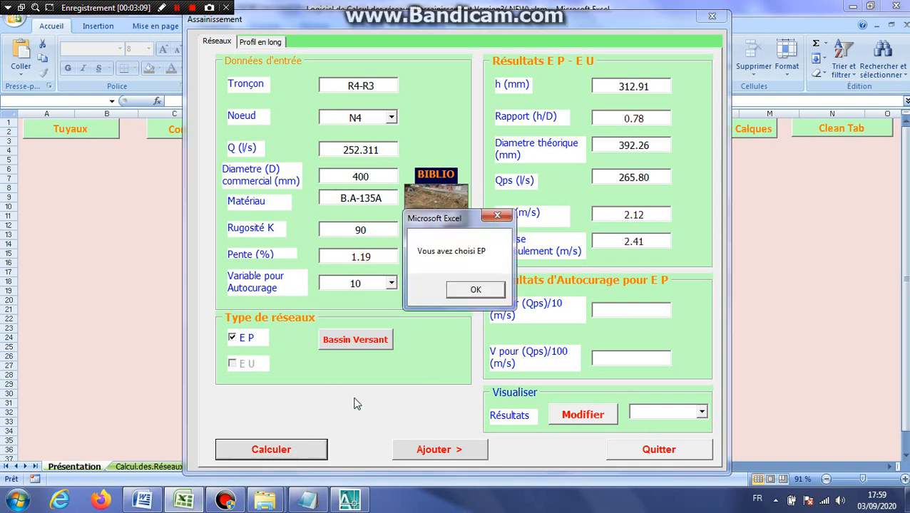
click(474, 291)
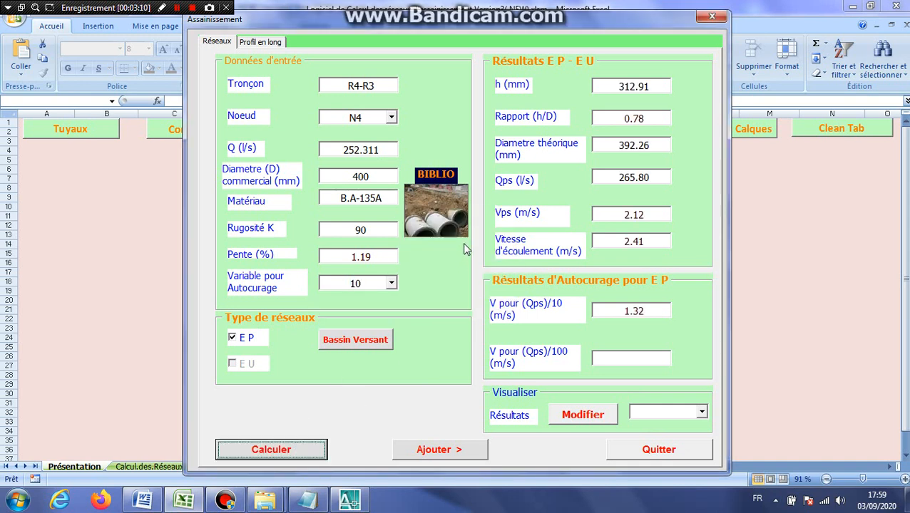
click(451, 450)
Step: Review the upstream and downstream longitudinal profile results of reach R4-R3 and add them
click(270, 44)
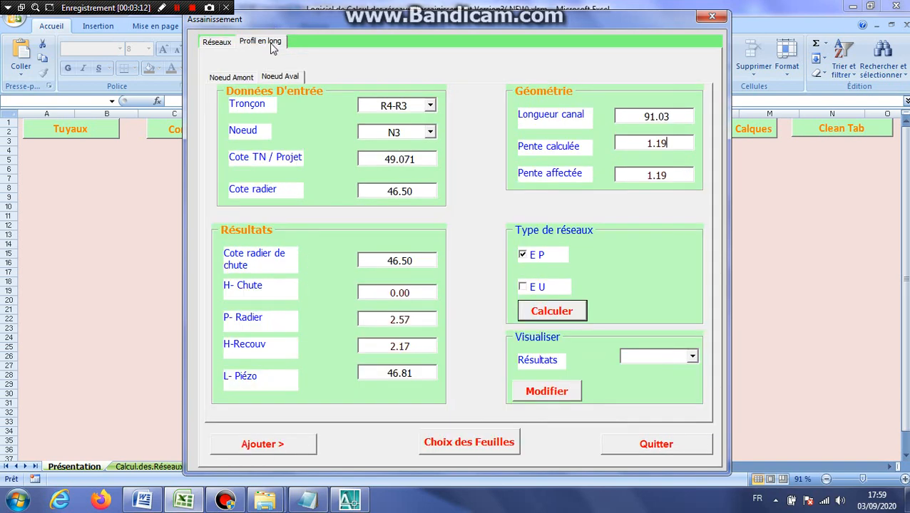
click(230, 77)
click(280, 76)
click(241, 78)
click(293, 78)
click(249, 78)
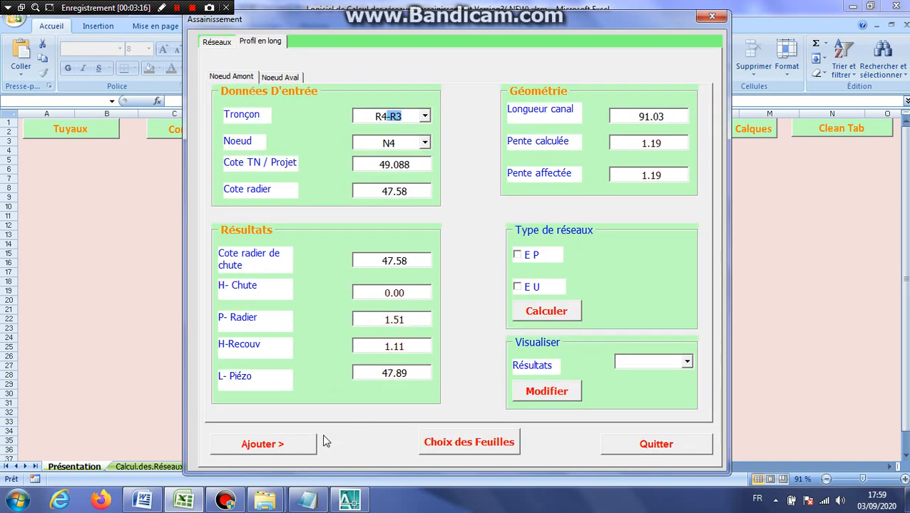
click(290, 443)
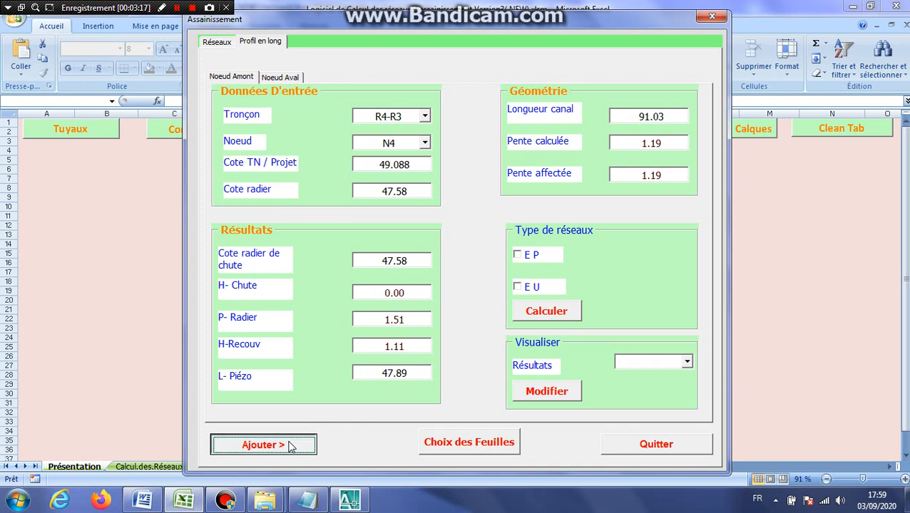
Step: Consult the Word table and the upstream node's list of reaches, and close the sizing form
click(224, 79)
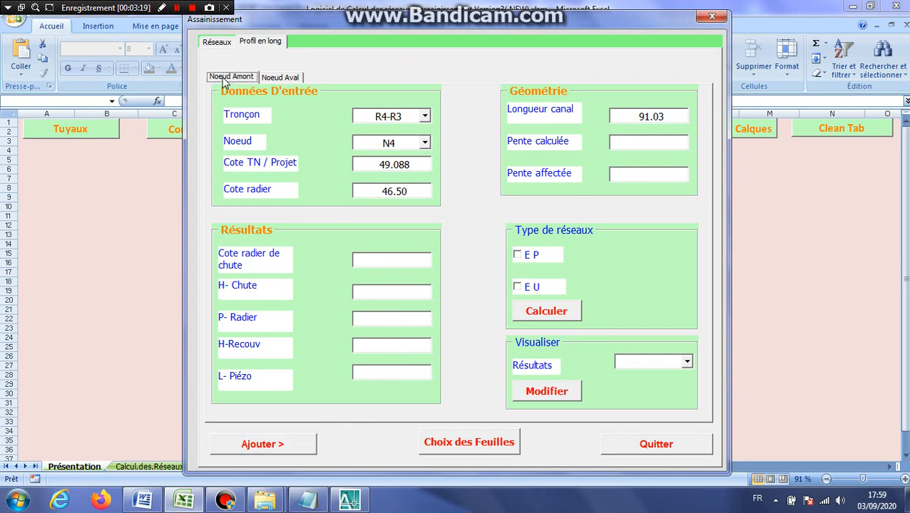
click(142, 500)
scroll(502, 201, down, 2)
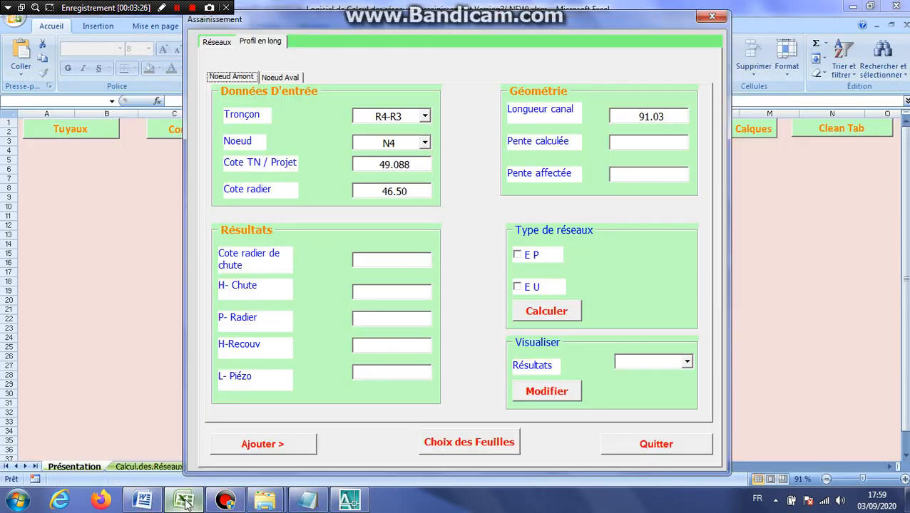
click(184, 501)
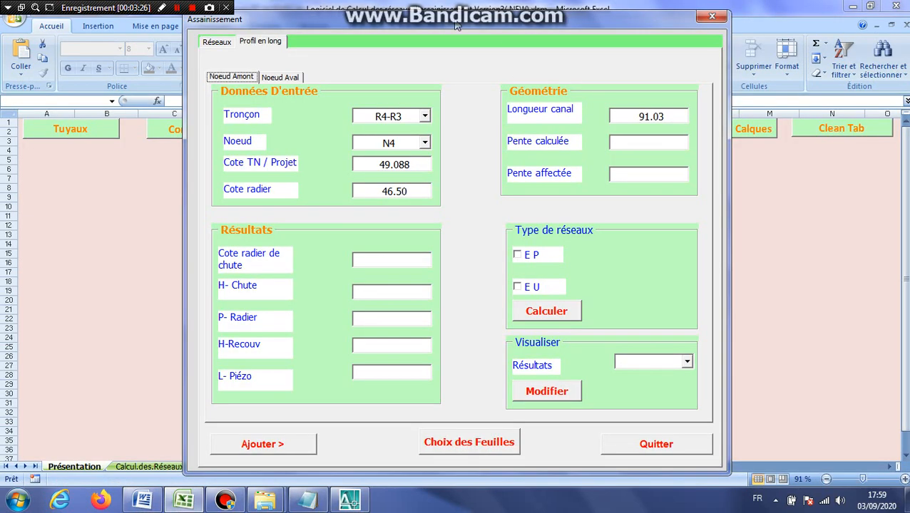
click(425, 116)
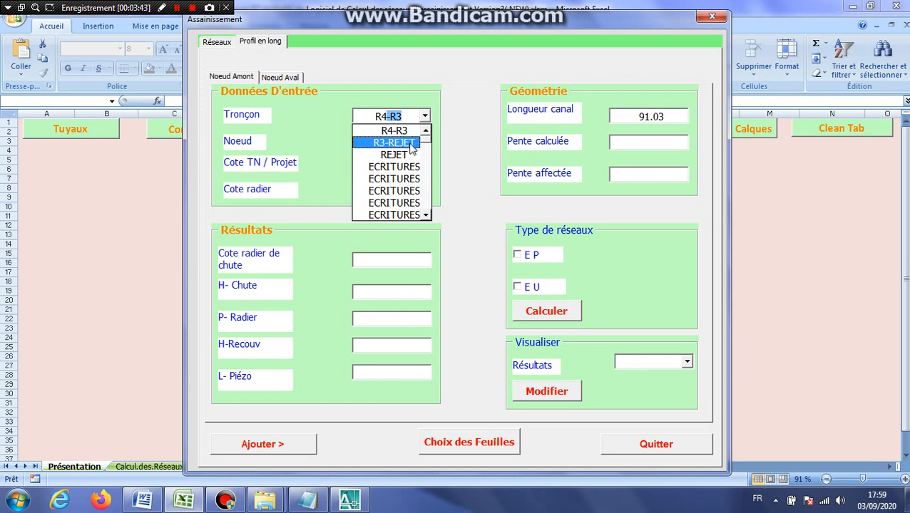
click(712, 17)
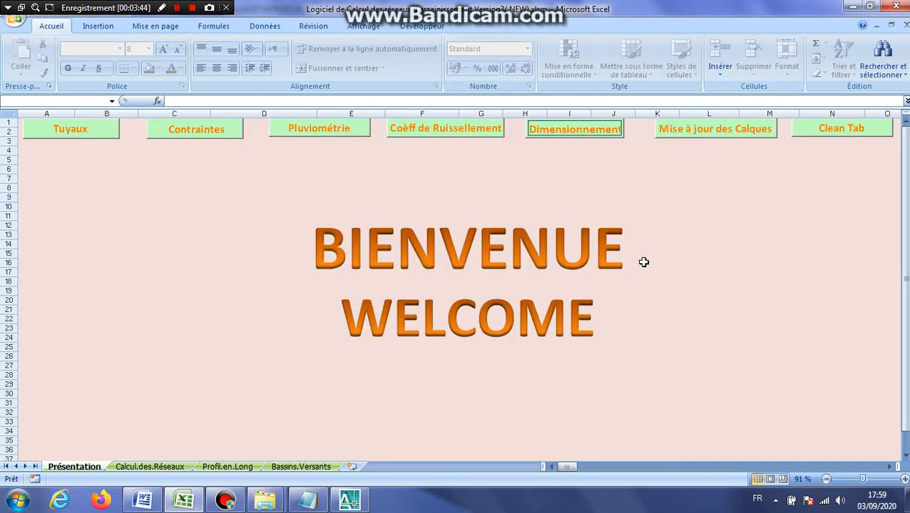
Step: Start the layer update from the Excel workbook, then switch to the AutoCAD drawing and freeze the ECRITURES layer
click(718, 131)
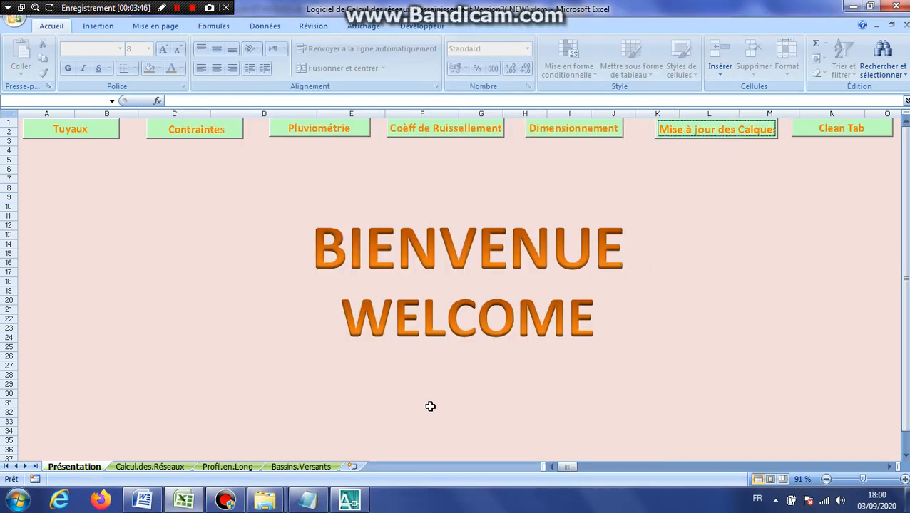
click(349, 501)
scroll(486, 162, down, 8)
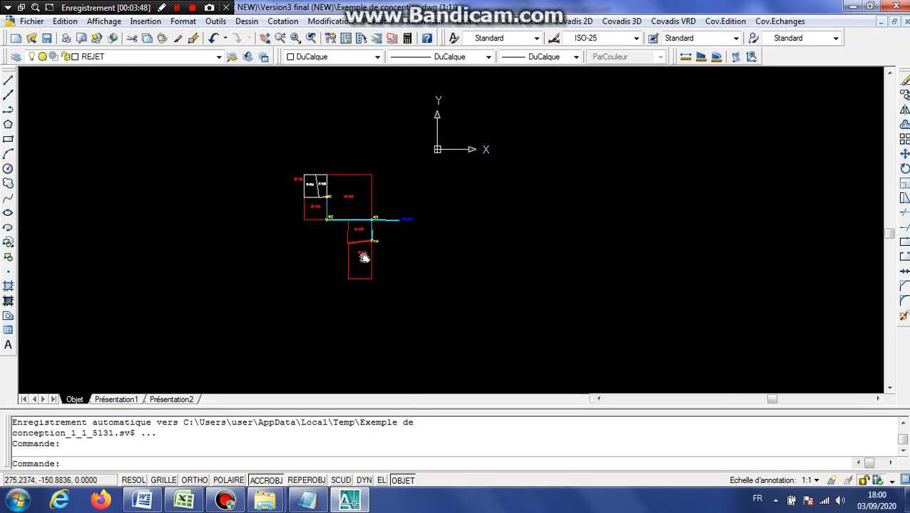
click(178, 56)
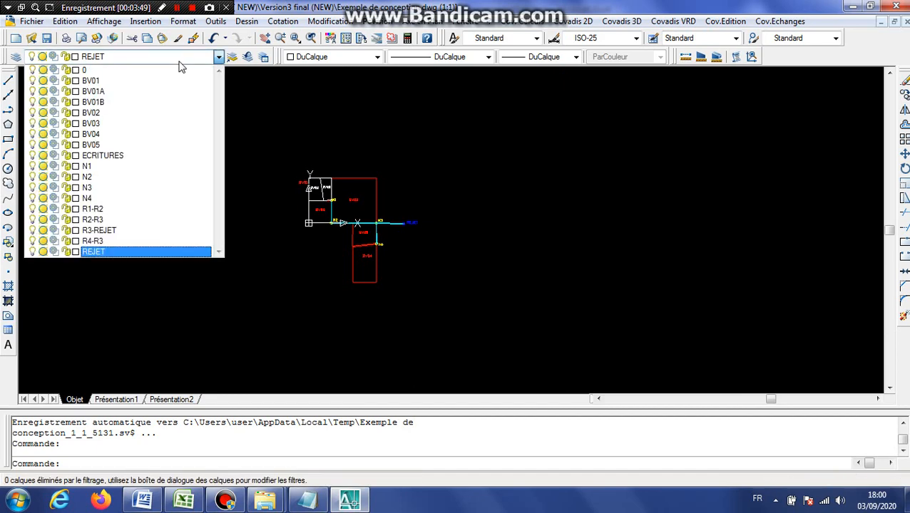
click(43, 155)
click(372, 138)
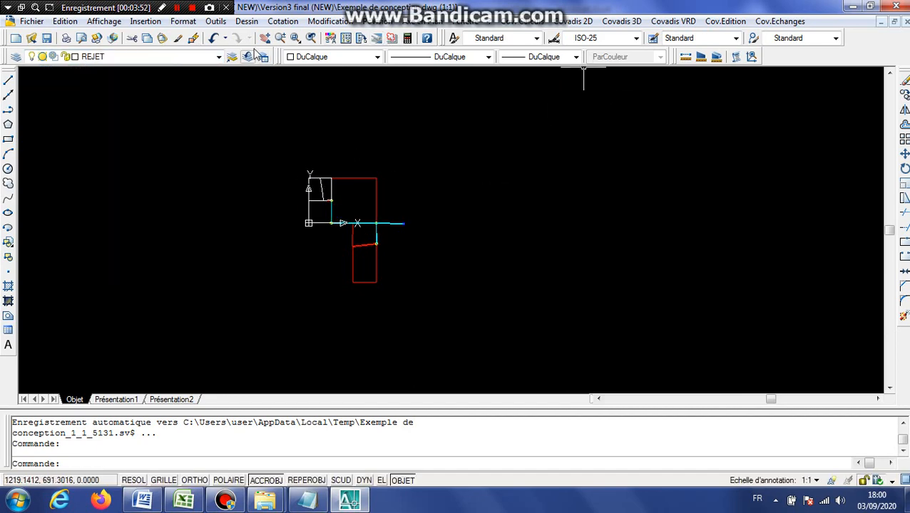
Step: Run the VBA macro on the AutoCAD drawing to update the layer data
click(215, 20)
mouse_move(284, 258)
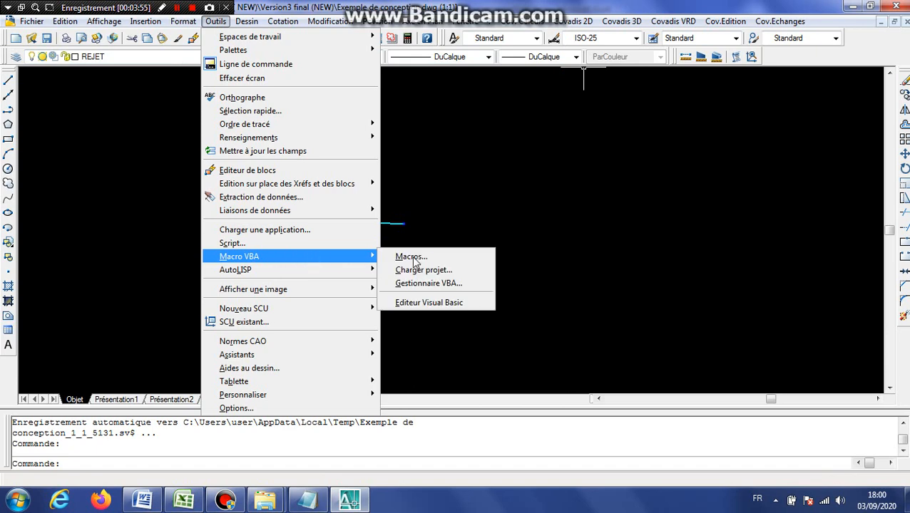
click(414, 257)
click(571, 150)
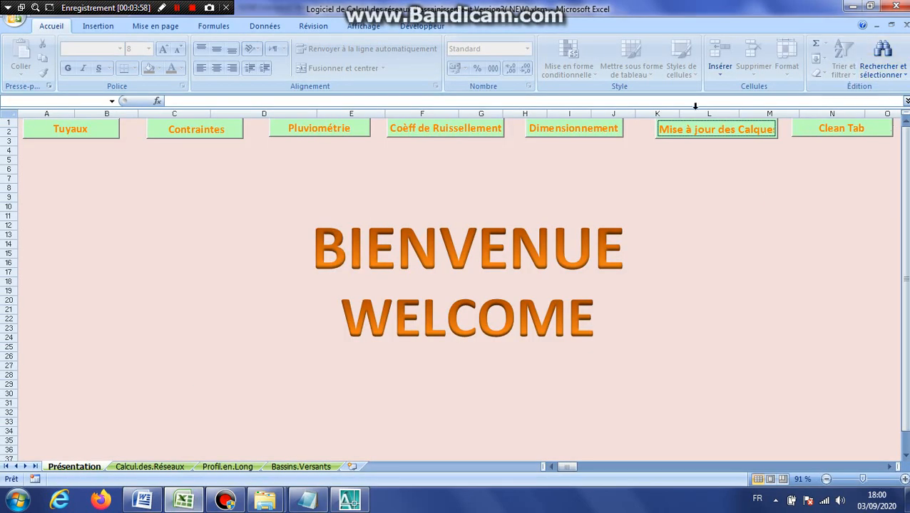
Step: Open the Excel sizing form and select reach R3-REJET for the upstream node of the longitudinal profile
click(595, 130)
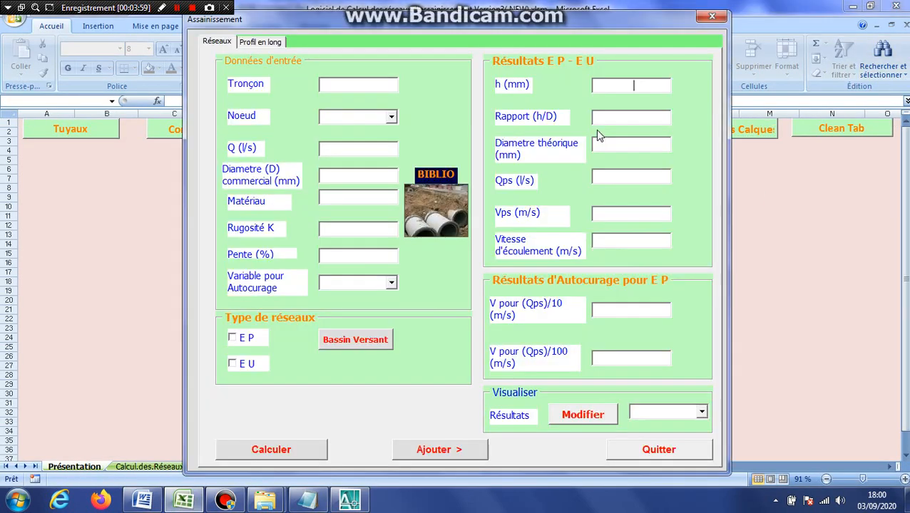
click(142, 501)
click(143, 501)
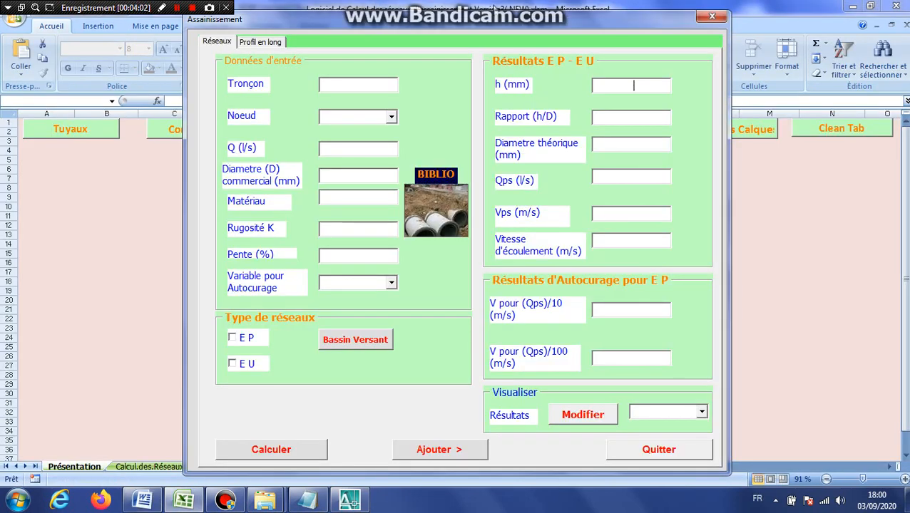
click(261, 43)
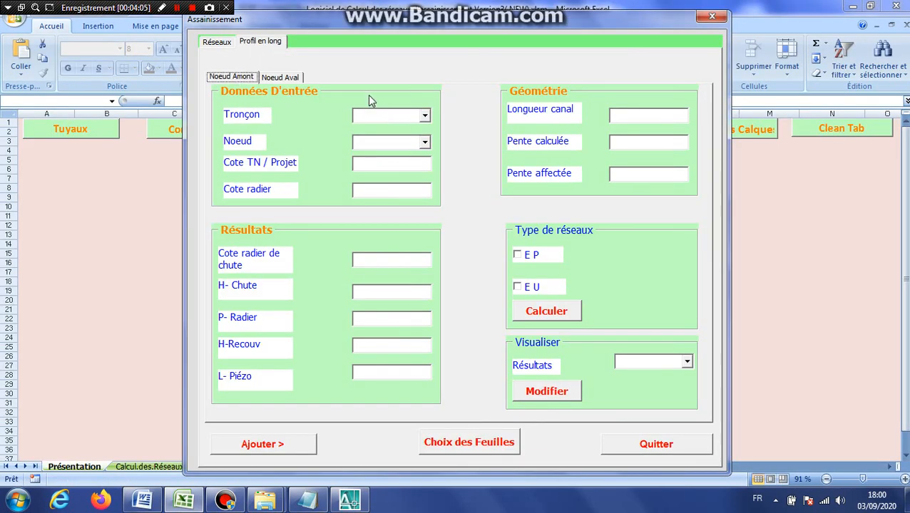
click(395, 114)
text(R3-REJET)
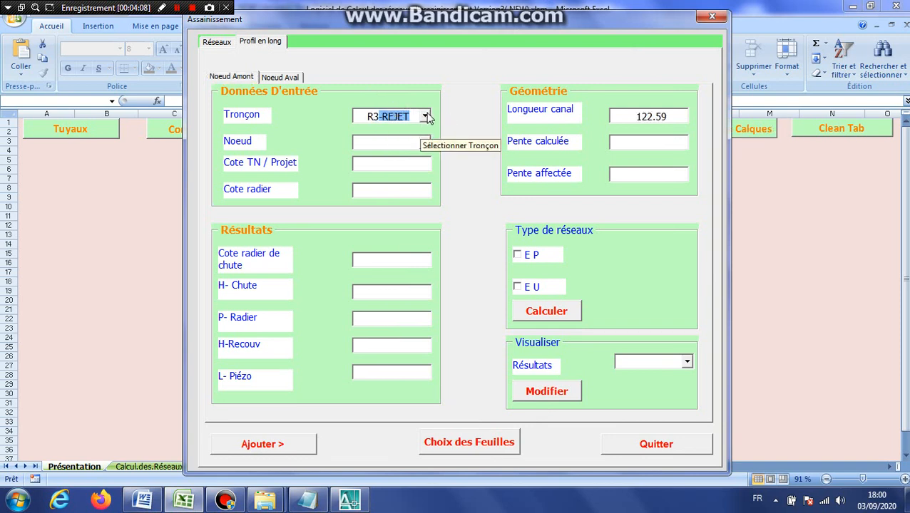
click(425, 118)
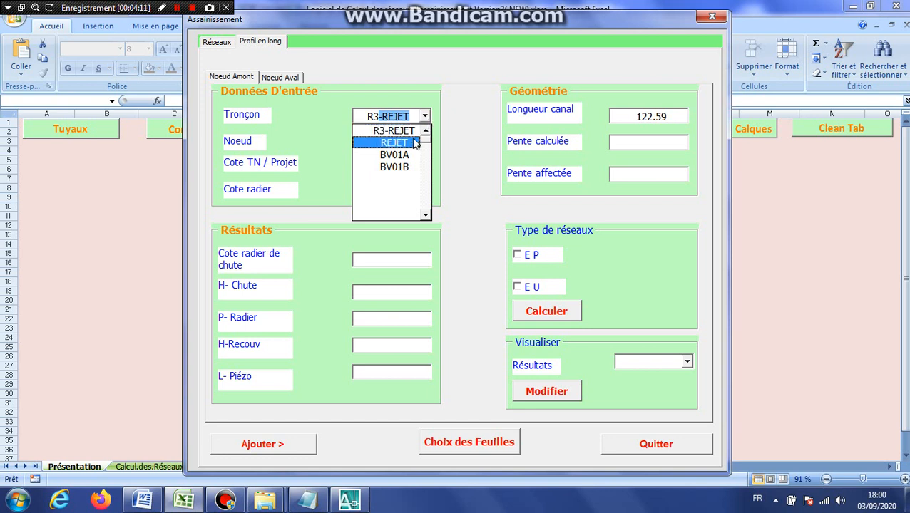
click(406, 130)
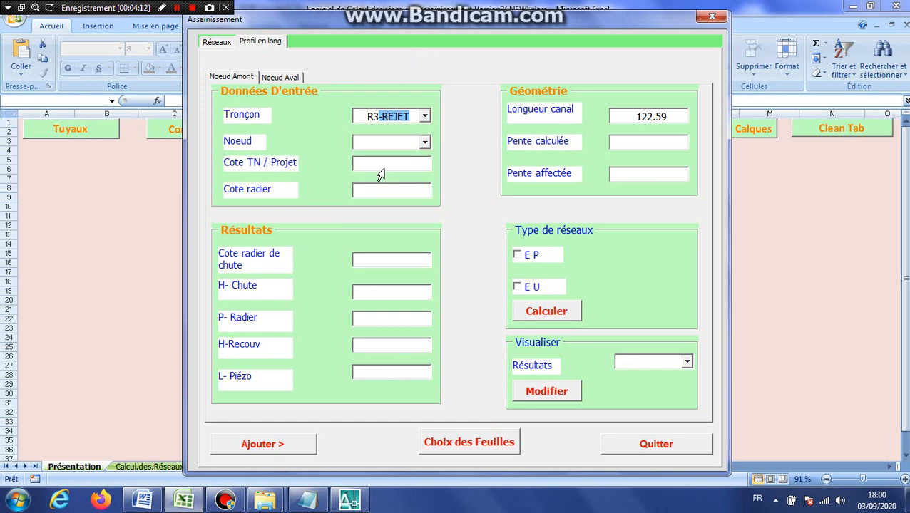
Step: Choose N3 as the upstream node, set its invert level (Cote radier) to 46.50 from the Word table, and dismiss the Windows colour-scheme prompt
click(392, 142)
text(N3)
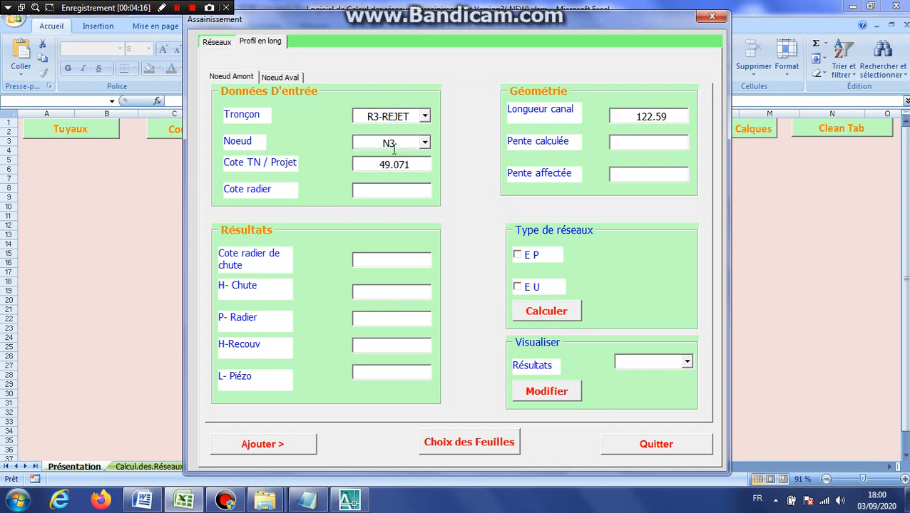
click(142, 501)
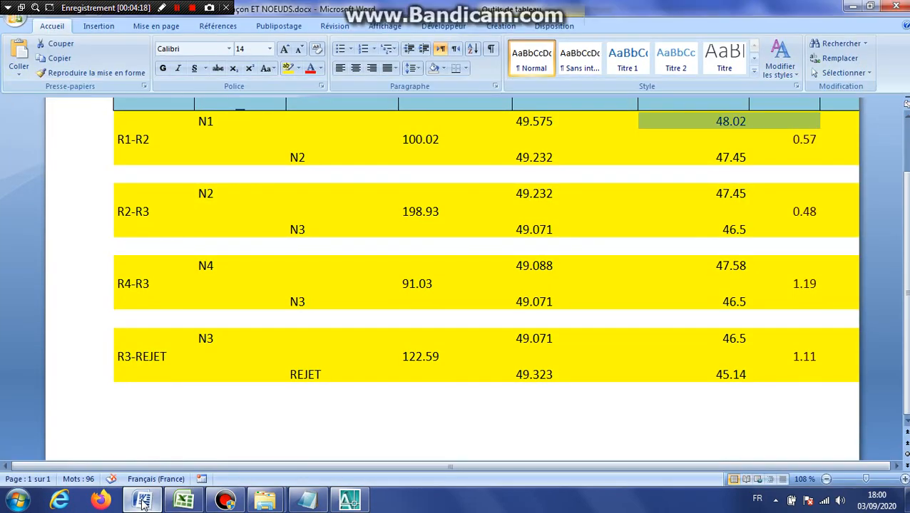
click(142, 501)
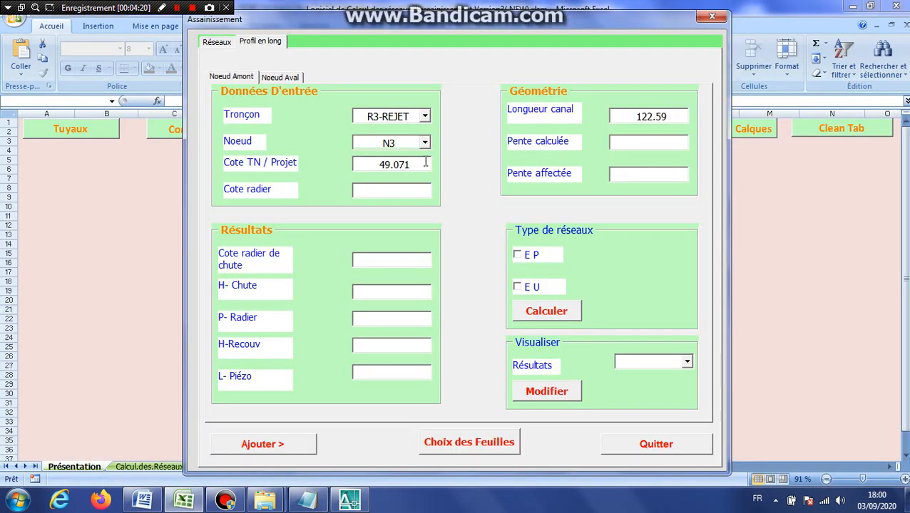
click(397, 190)
text(46.50)
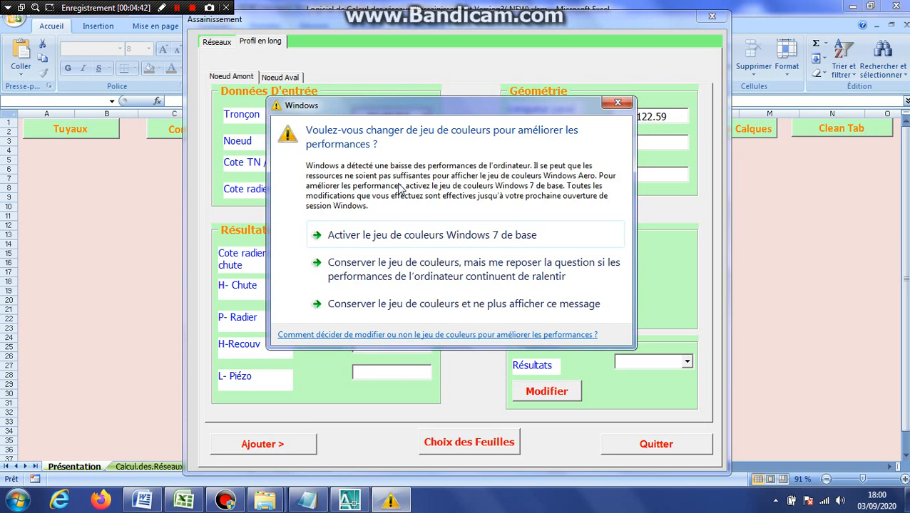
click(621, 105)
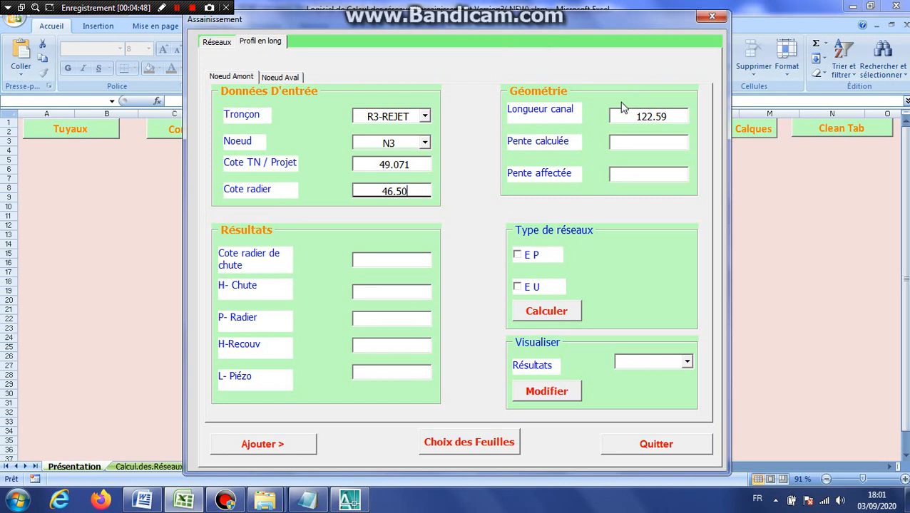
Step: Select reach R3-REJET for the downstream node of the longitudinal profile
click(293, 77)
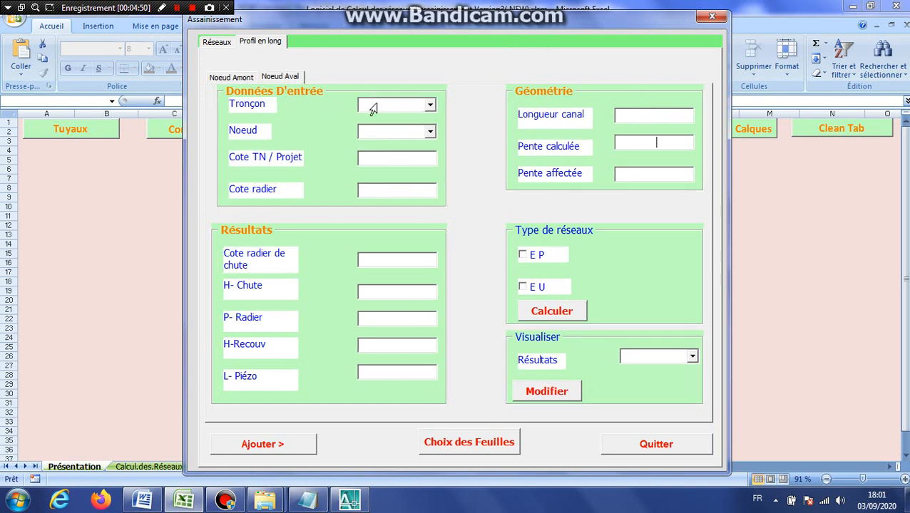
click(387, 106)
text(R1-R2)
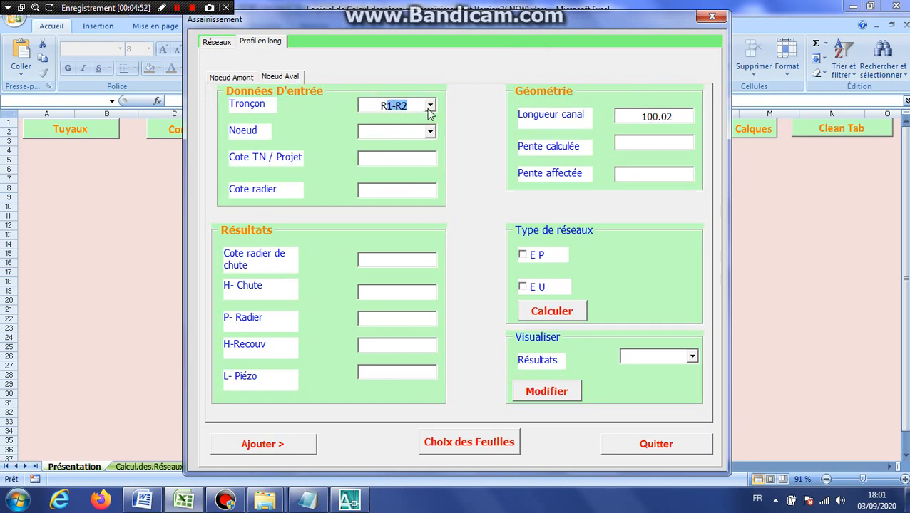
click(430, 105)
click(414, 154)
Step: Choose REJET as the downstream node and set its invert level (Cote radier) to 45.14 from the Word table
click(430, 132)
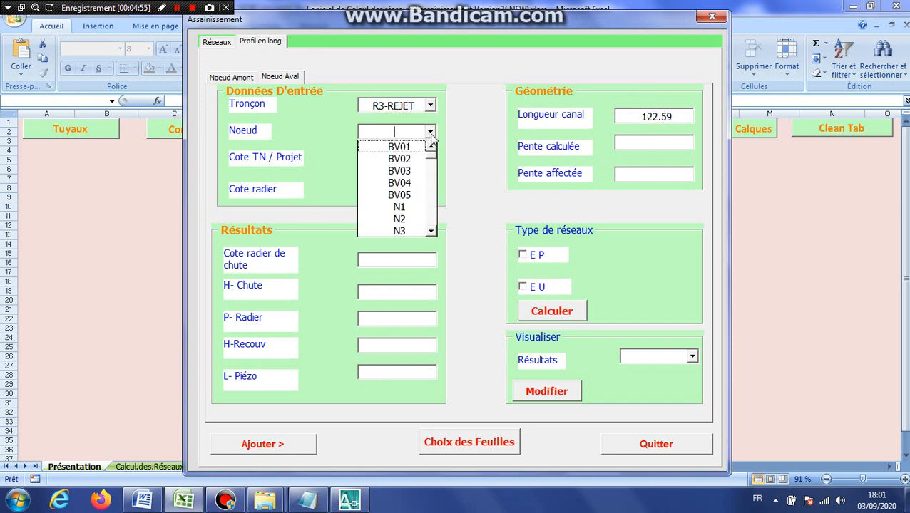
click(431, 231)
click(430, 231)
click(432, 233)
click(431, 233)
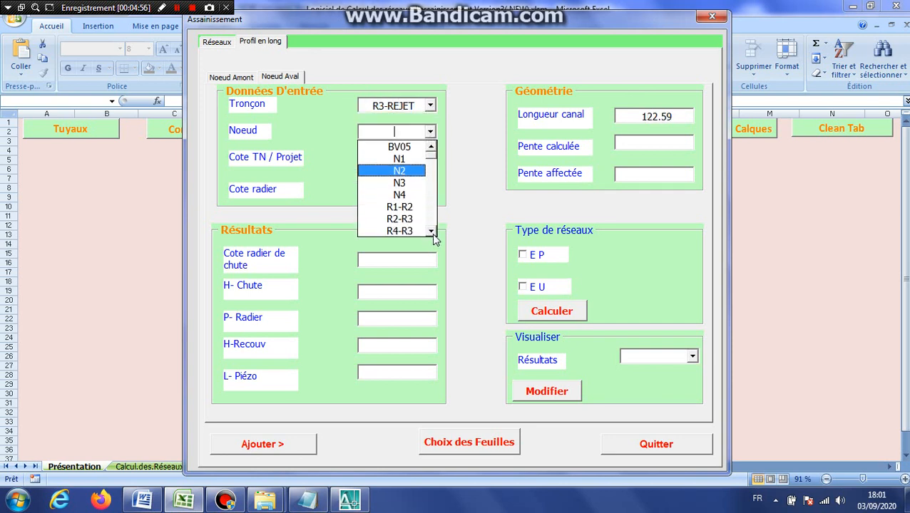
click(431, 233)
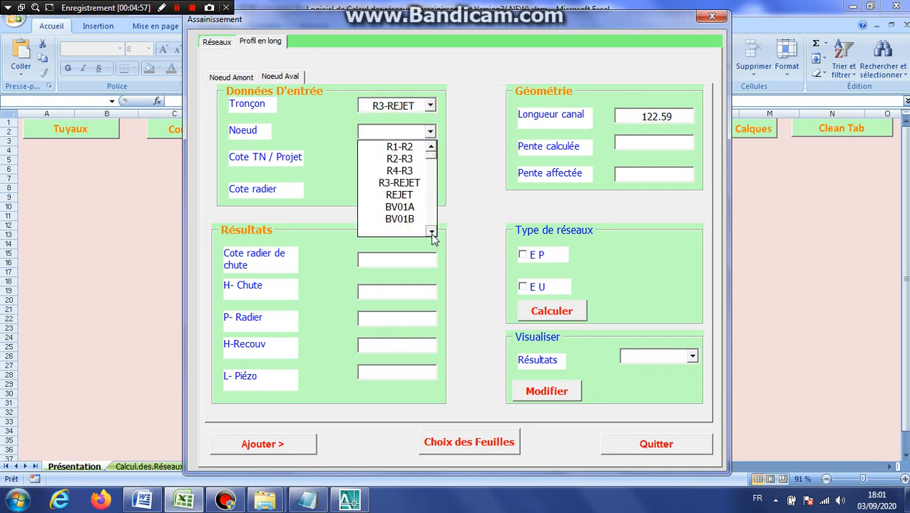
click(397, 130)
text(REJET)
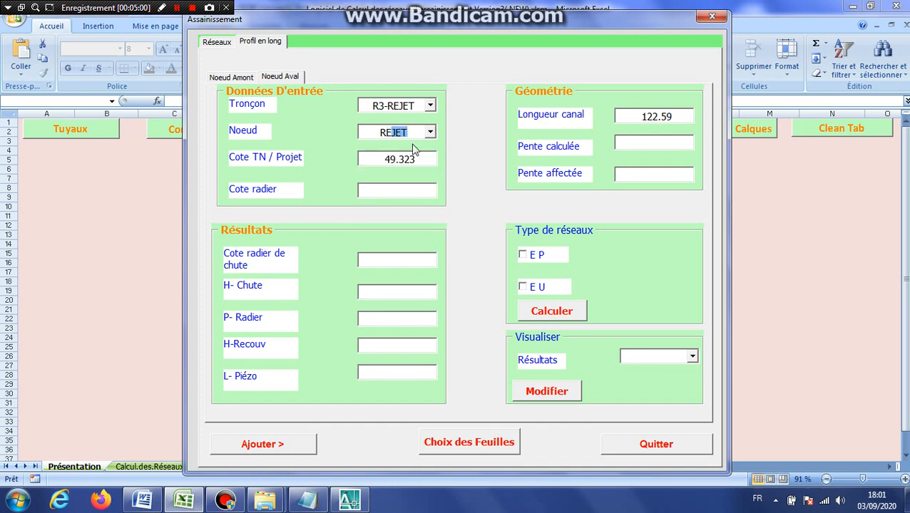
click(150, 501)
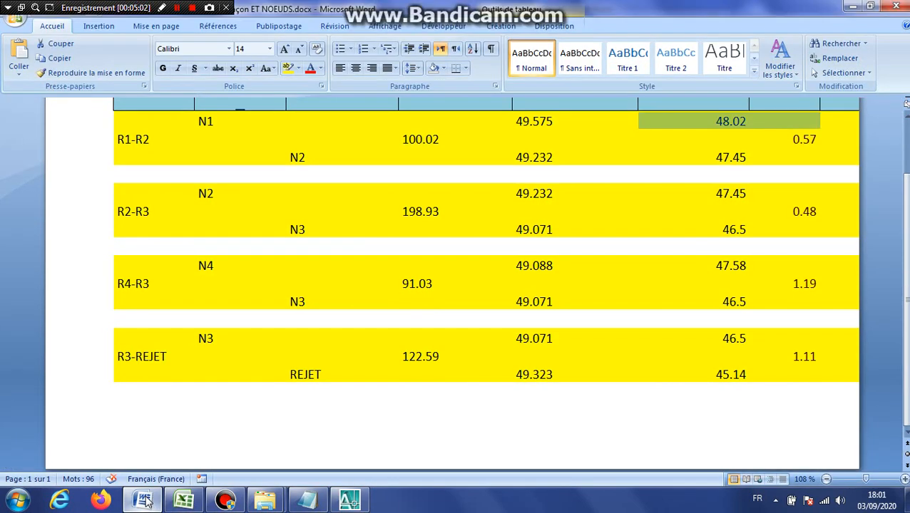
click(147, 501)
click(394, 192)
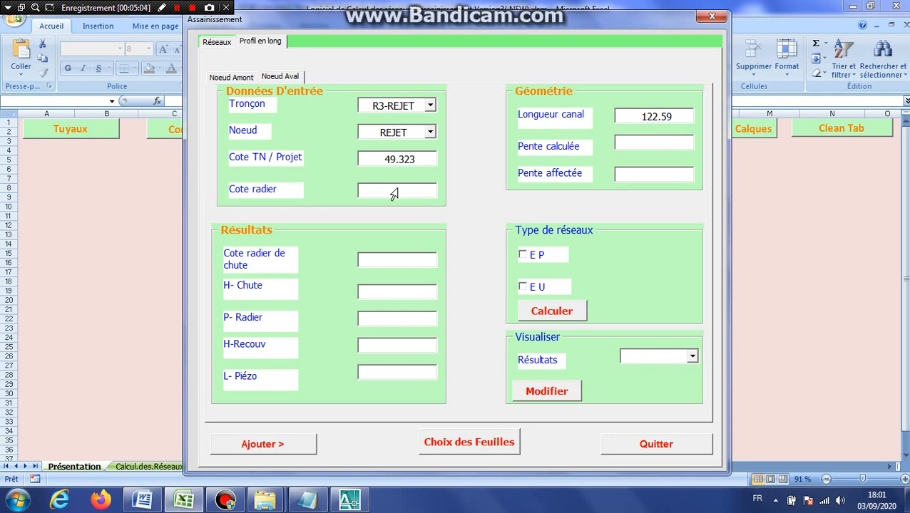
text(45.14)
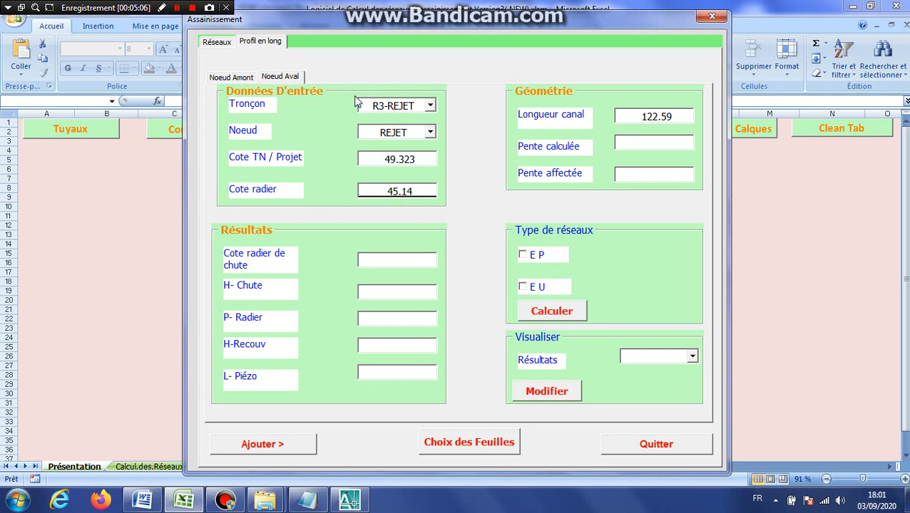
Step: Check the upstream and downstream node data, set the network type to E P, and calculate the R3-REJET profile
click(229, 80)
click(289, 79)
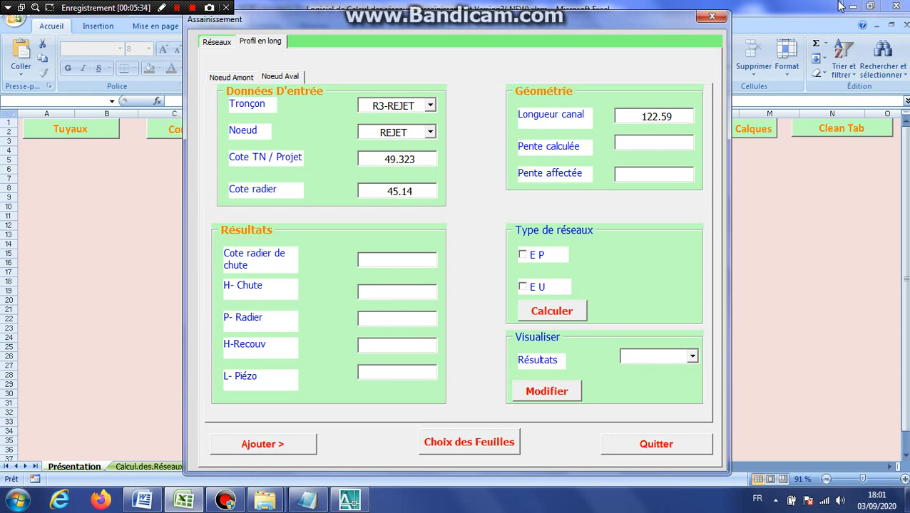
click(227, 77)
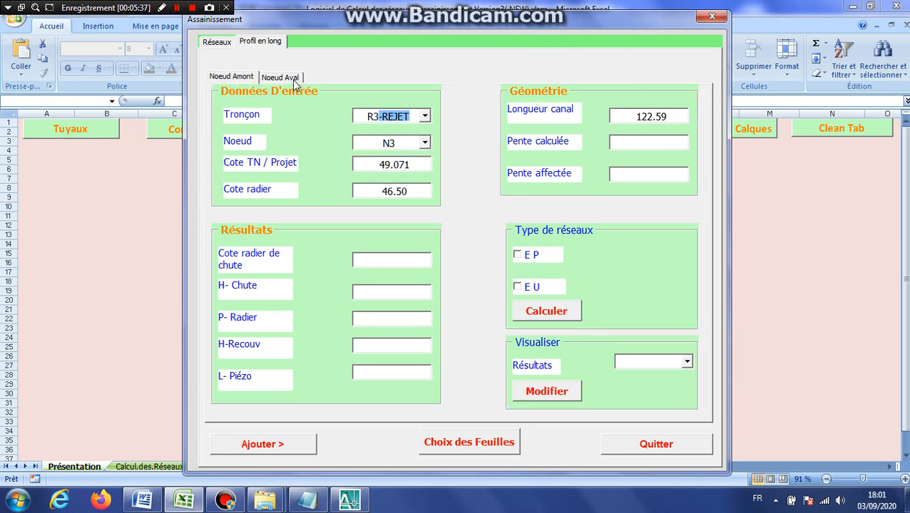
click(294, 79)
click(523, 255)
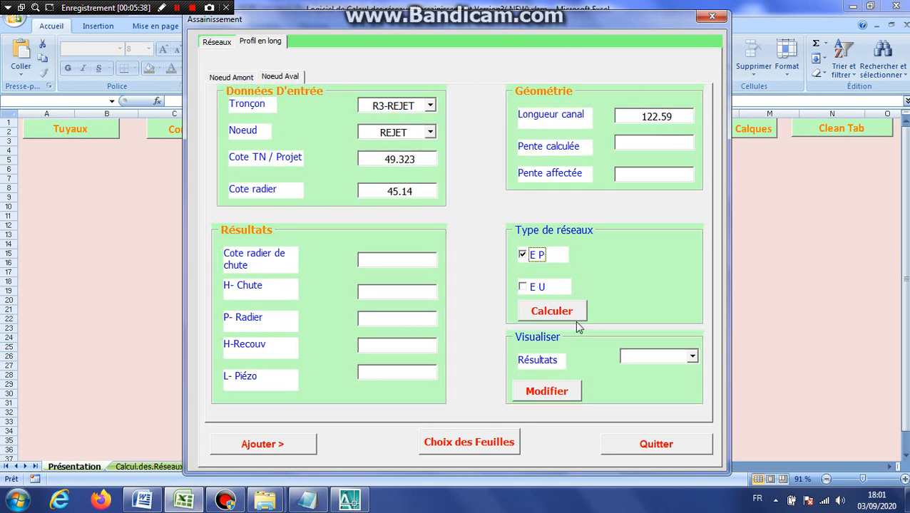
click(567, 319)
click(475, 293)
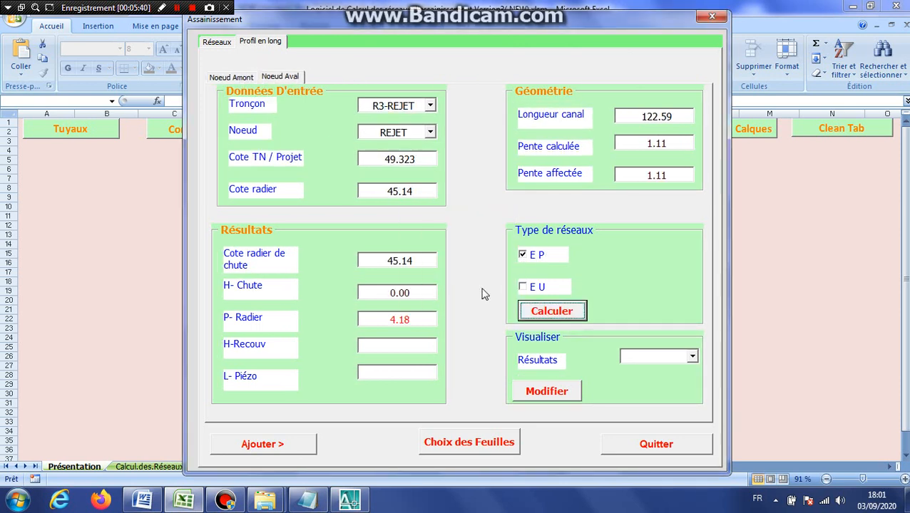
click(235, 78)
click(294, 79)
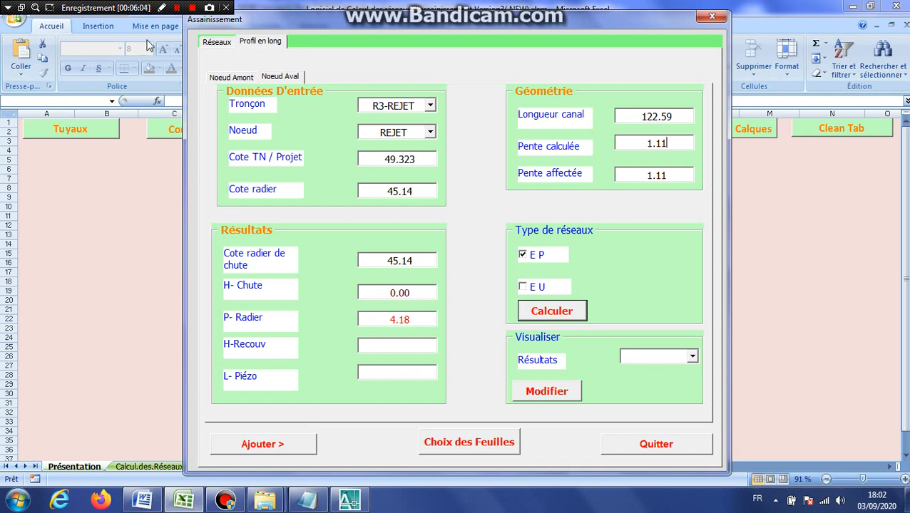
Step: Start the Bassin Versant function for reach R3-REJET, then switch to the AutoCAD drawing and thaw the ECRITURES layer
click(222, 43)
click(364, 341)
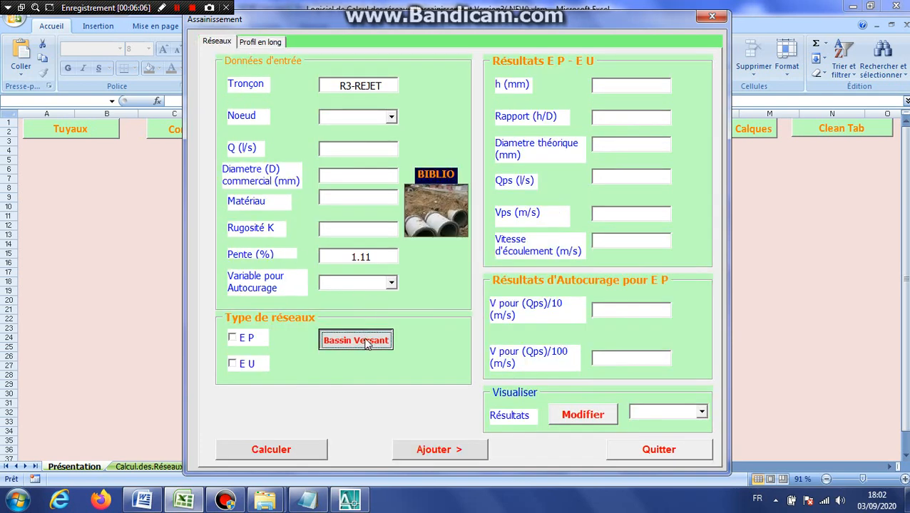
click(348, 500)
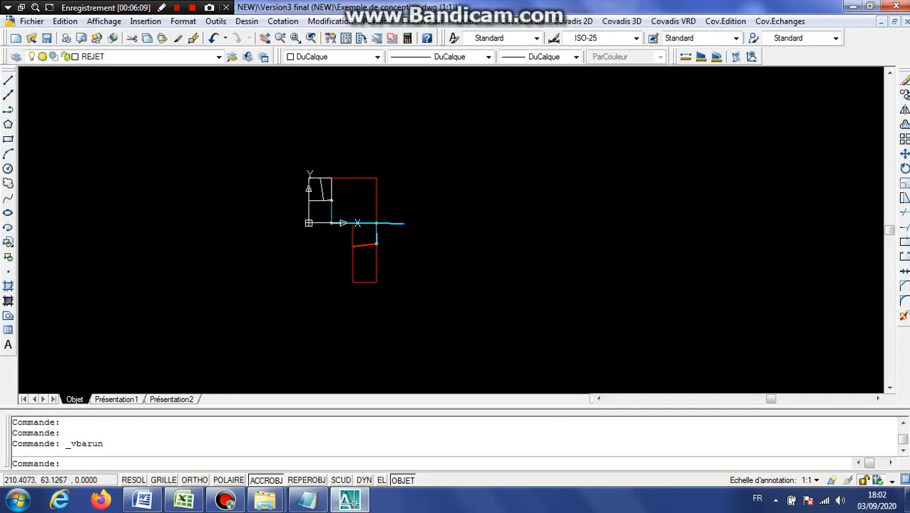
scroll(354, 214, up, 5)
click(177, 57)
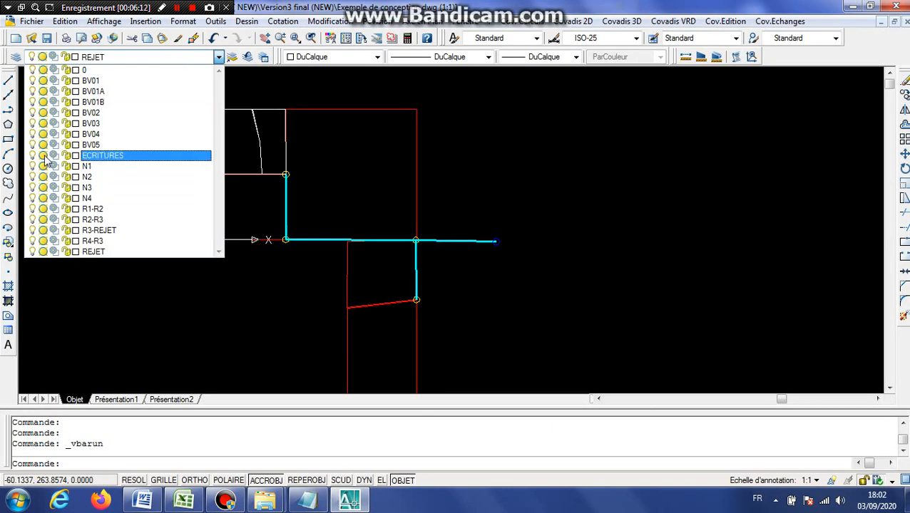
scroll(425, 238, up, 2)
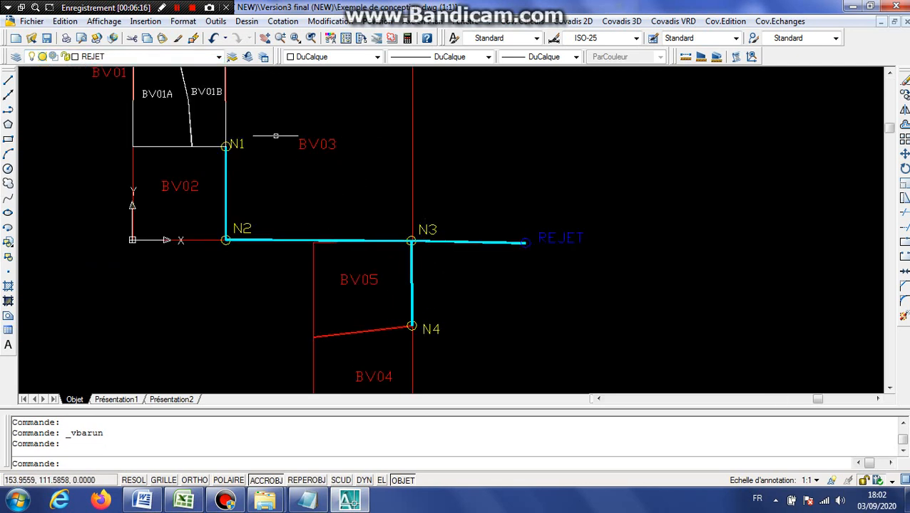
Step: Return to the Bassins Versants form in Excel and add BV05, BV04 and BV03 to the cumulative catchments
drag(460, 197, 455, 134)
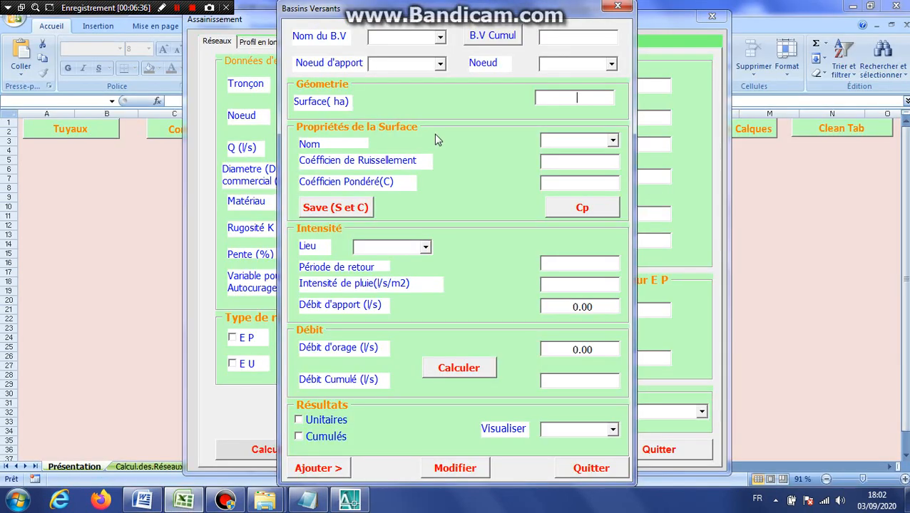
click(439, 37)
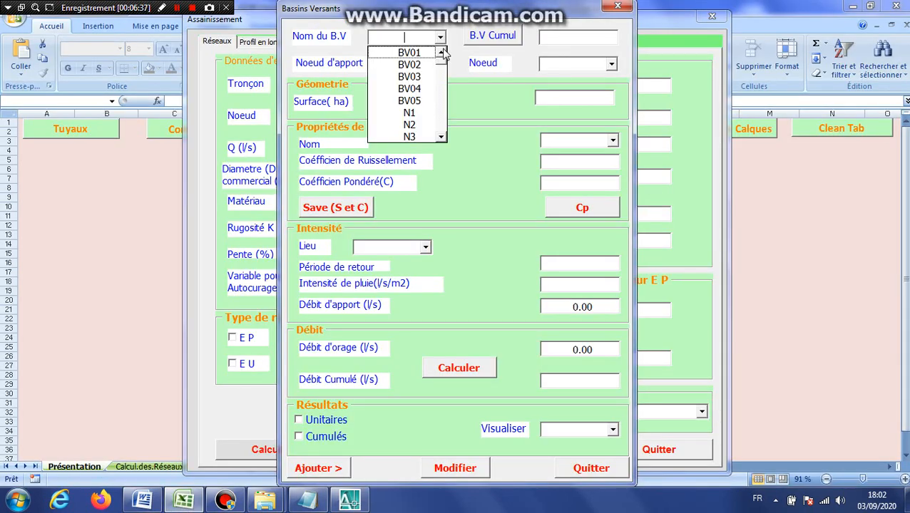
click(409, 100)
click(492, 35)
click(441, 39)
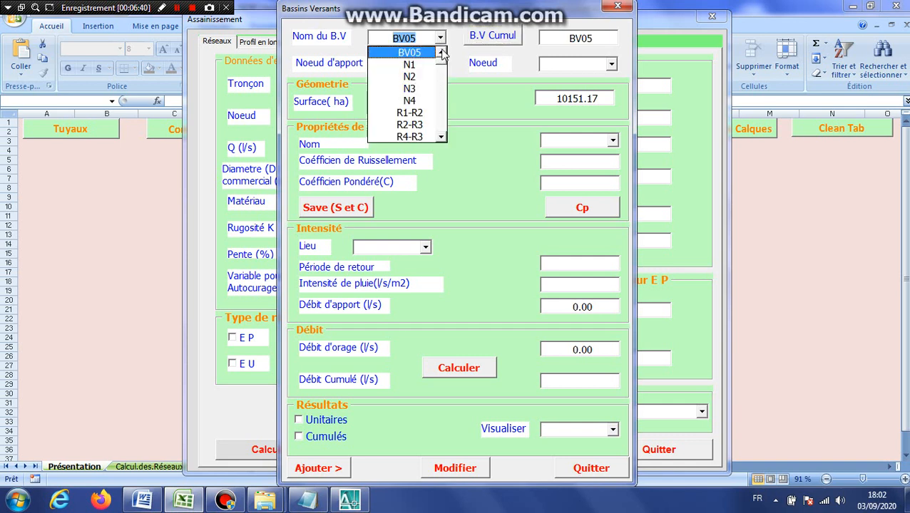
click(442, 53)
click(409, 52)
click(492, 35)
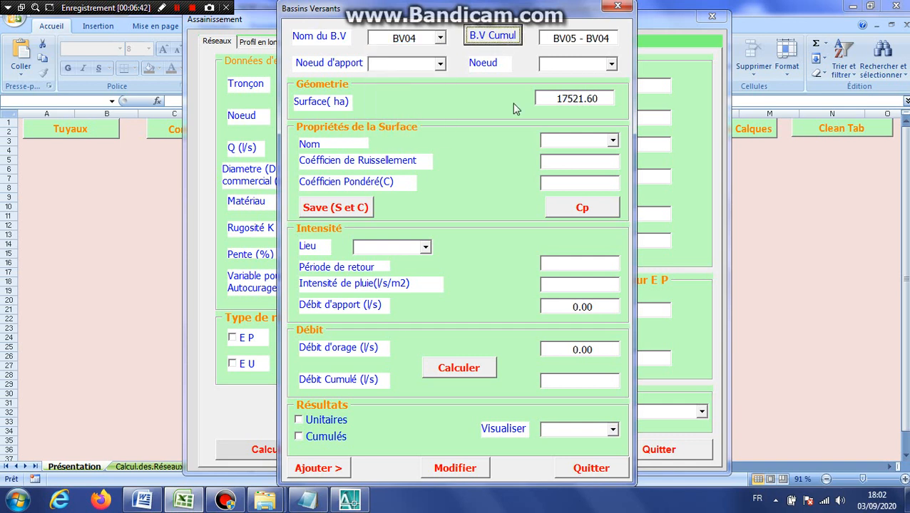
click(440, 37)
click(417, 55)
click(492, 35)
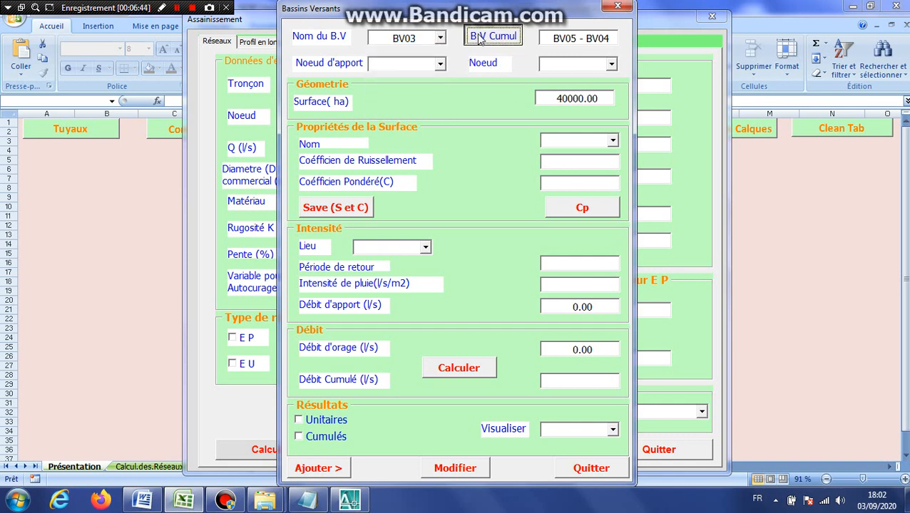
Step: Add BV02 and BV01 to the cumulative catchments
click(441, 39)
scroll(434, 62, up, 2)
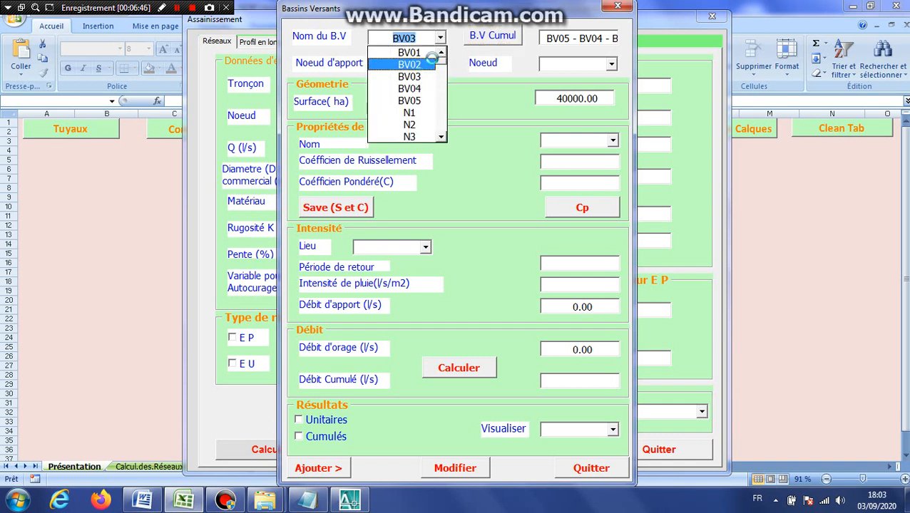
click(410, 65)
click(492, 35)
click(440, 37)
click(442, 53)
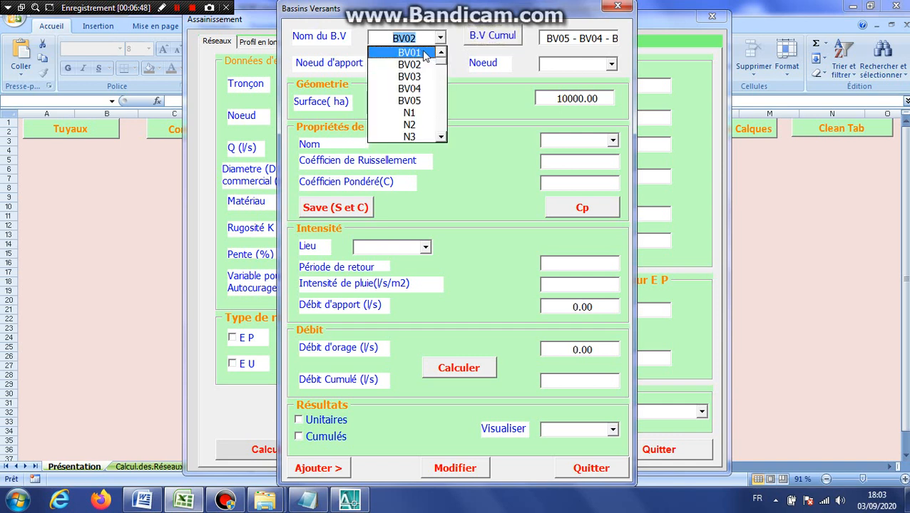
click(417, 53)
click(492, 35)
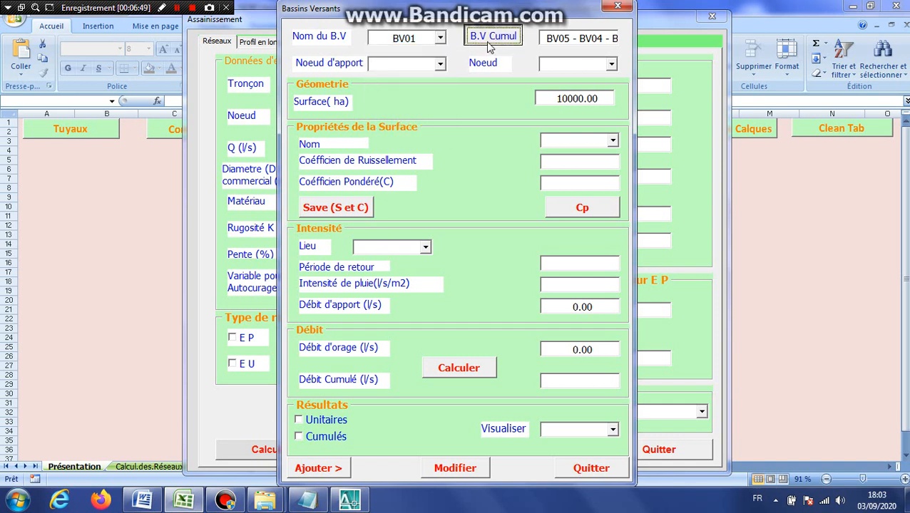
Step: Select catchment BV05, assign it the Pelouse surface type, and save its area and runoff coefficient
click(425, 38)
click(429, 102)
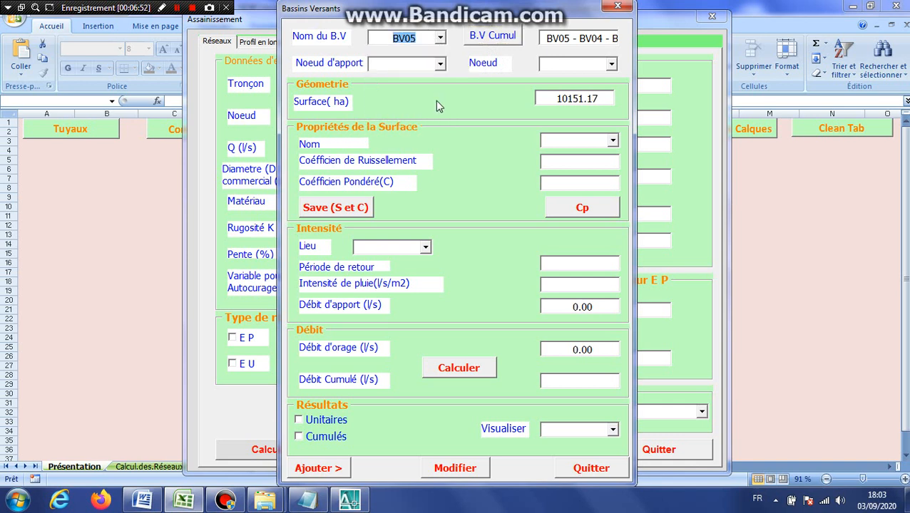
click(614, 141)
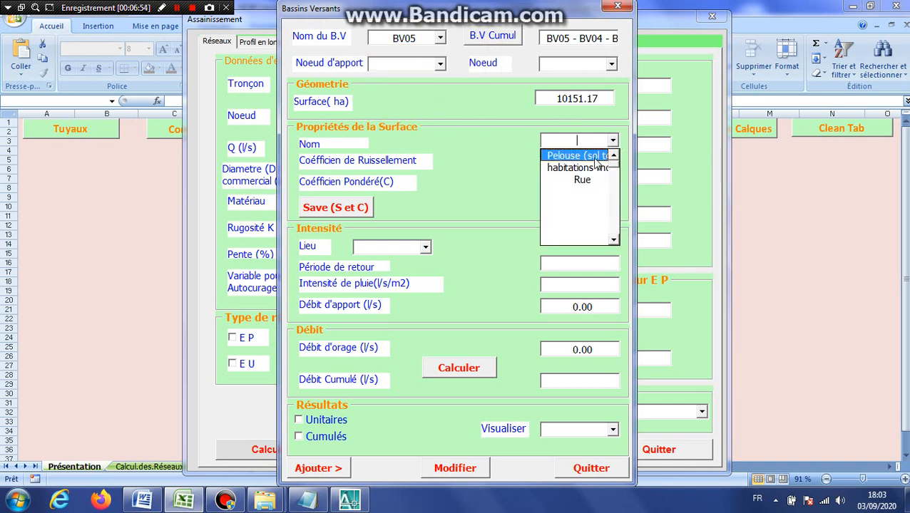
click(592, 155)
click(341, 211)
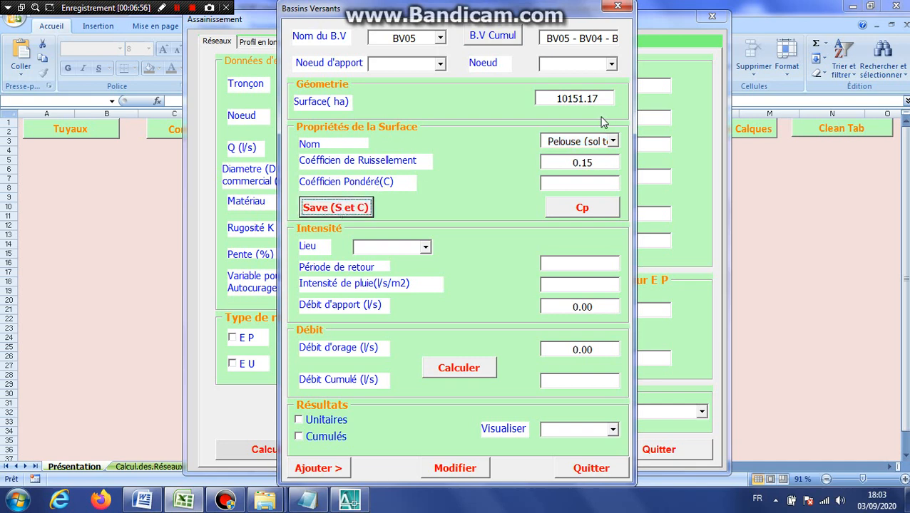
Step: Copy the BV05 surface area, open Calculator, paste the value there, and minimize it to return to the form
drag(611, 102, 475, 107)
key(ctrl+c)
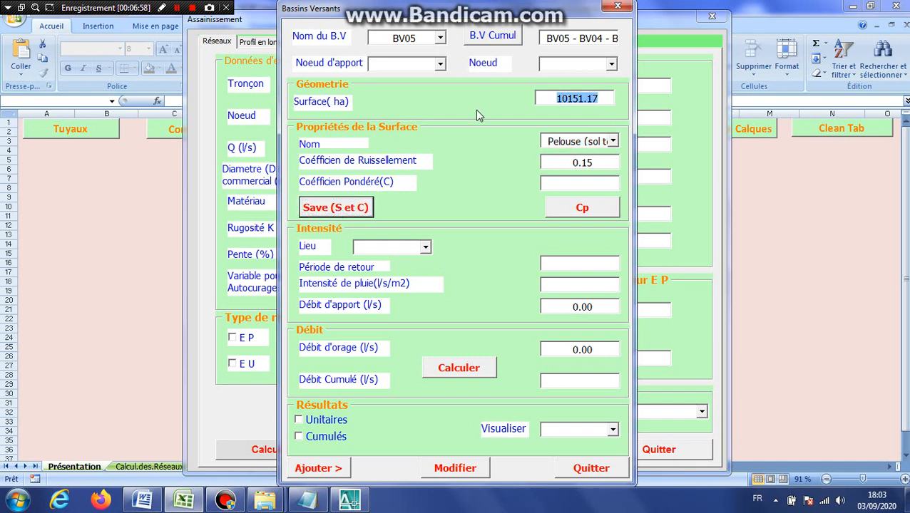
click(17, 500)
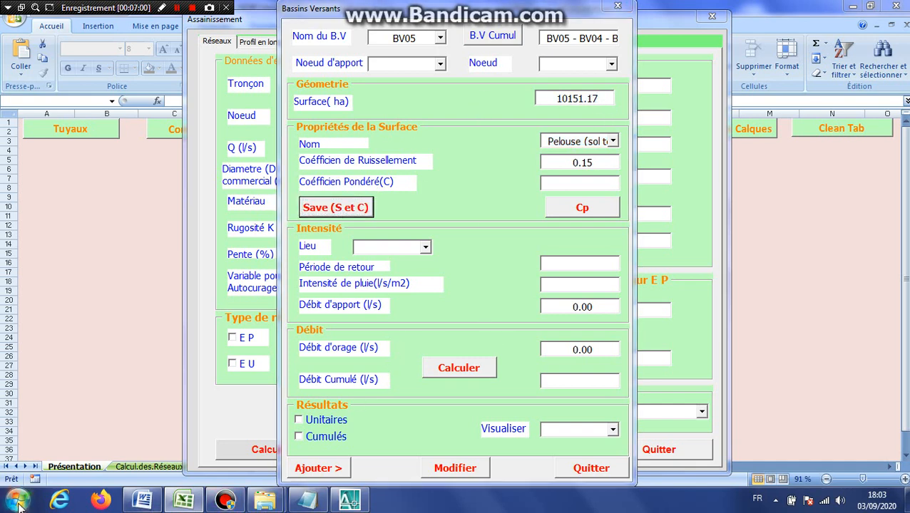
click(71, 63)
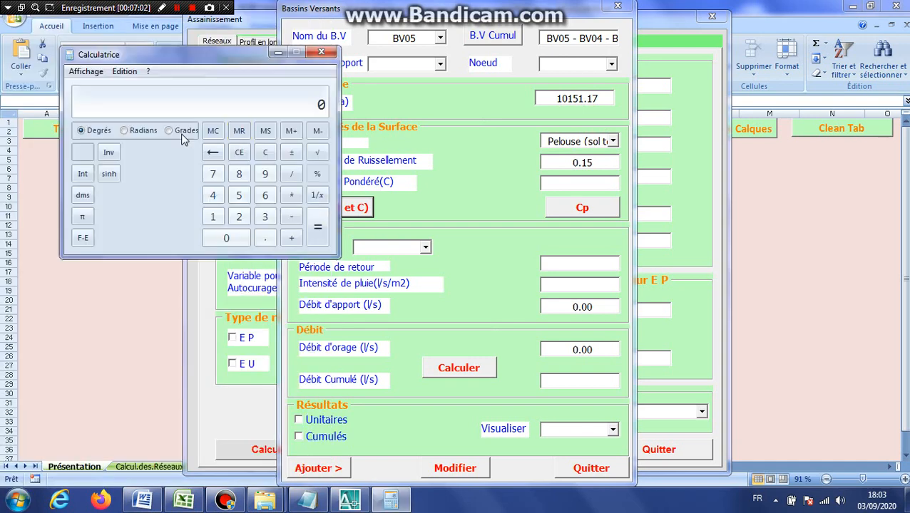
click(125, 71)
click(142, 102)
click(278, 53)
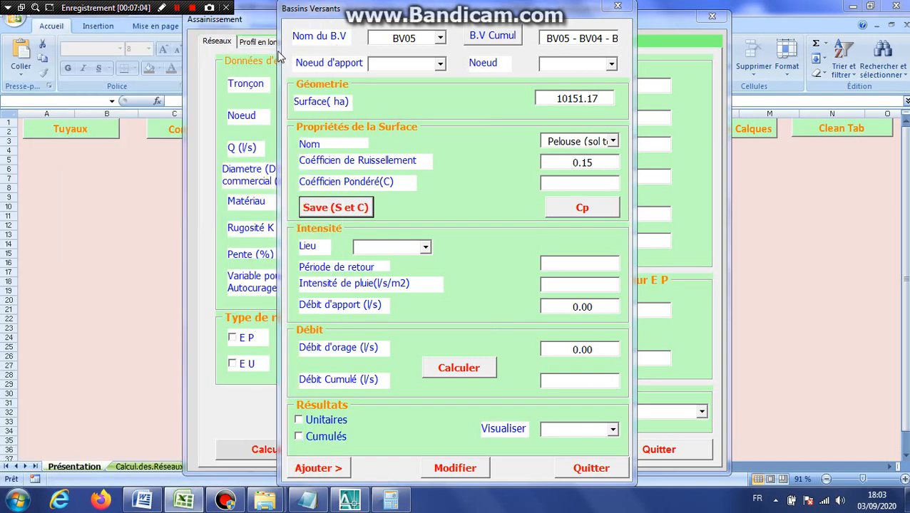
Step: Select catchment BV03 with surface type Rue, save its area and coefficient, and compute the weighted coefficient Cp
click(440, 37)
click(442, 39)
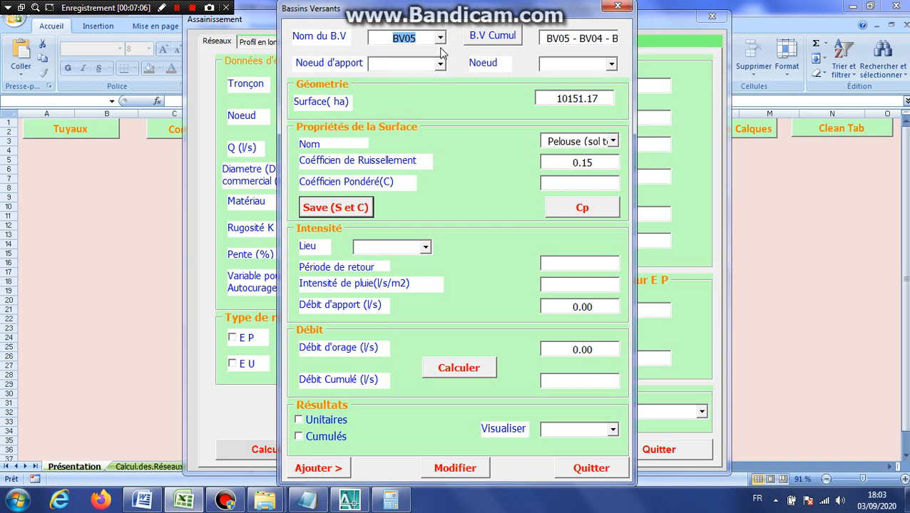
click(442, 39)
click(442, 55)
click(424, 54)
click(612, 141)
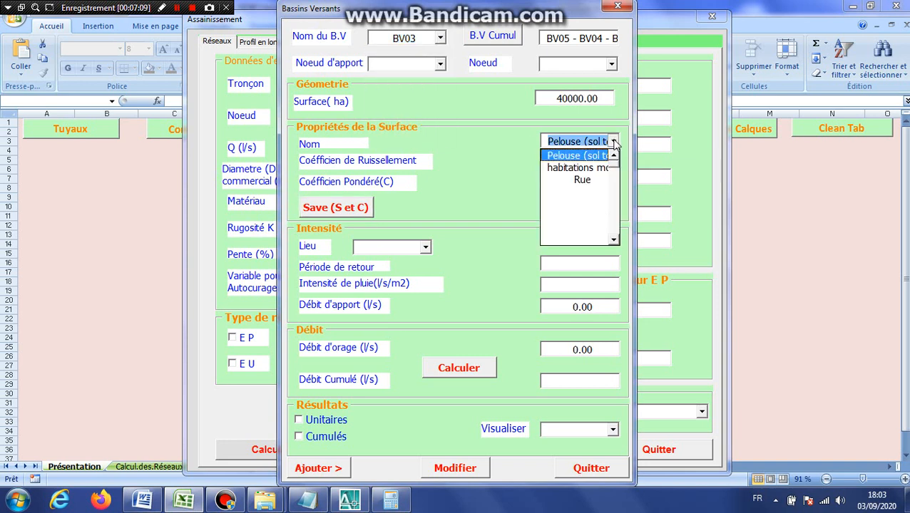
click(583, 180)
click(343, 208)
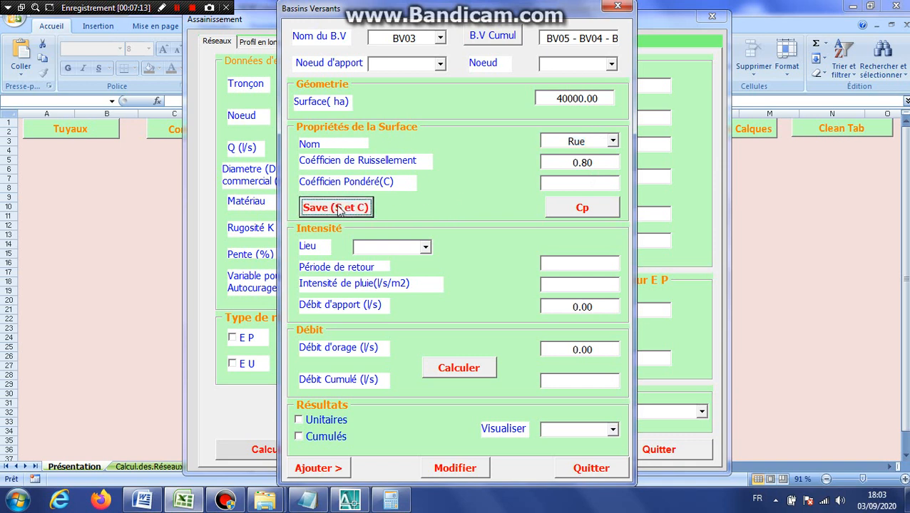
click(581, 209)
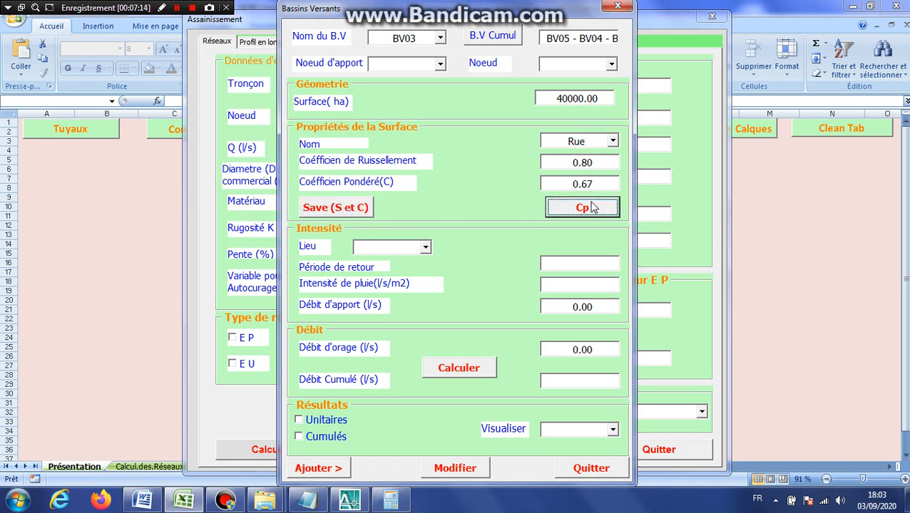
Step: Rename the catchment as BV03-BV05 and assign it to node N3
click(416, 42)
text(-)
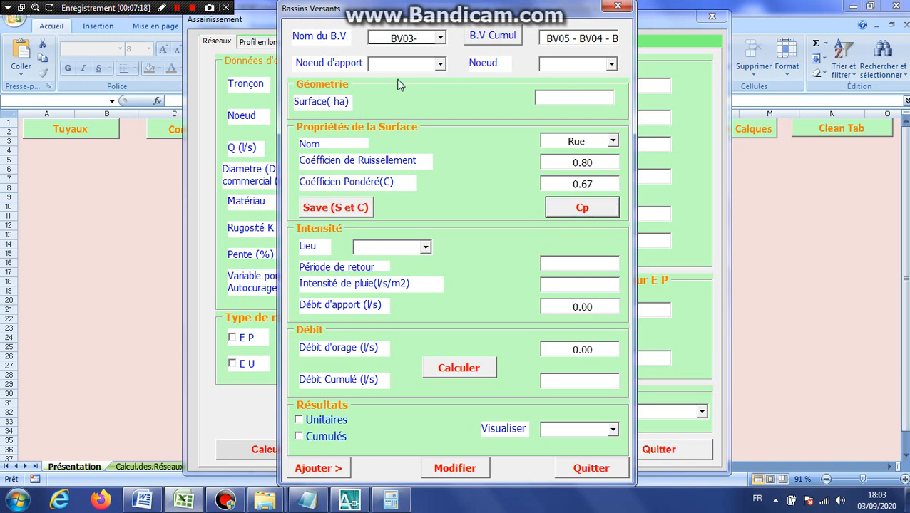
text(bv)
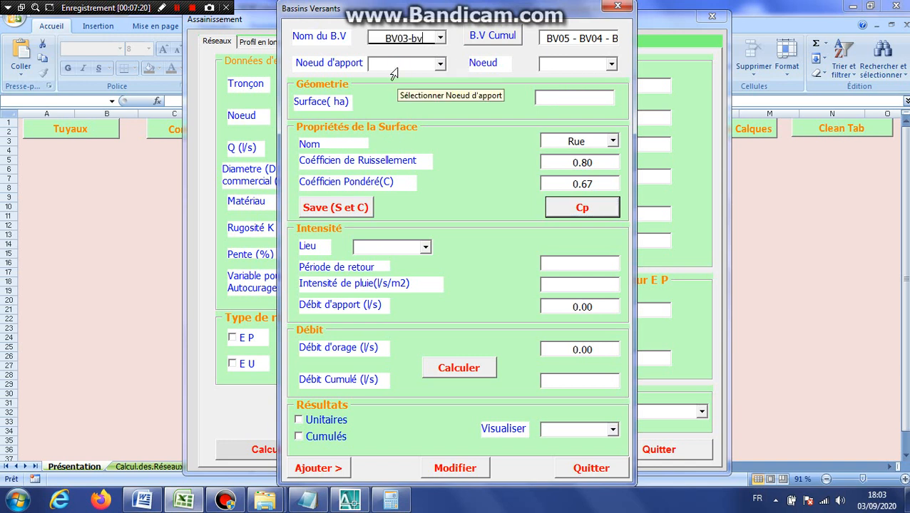
key(BackSpace)
key(BackSpace)
text(BV05)
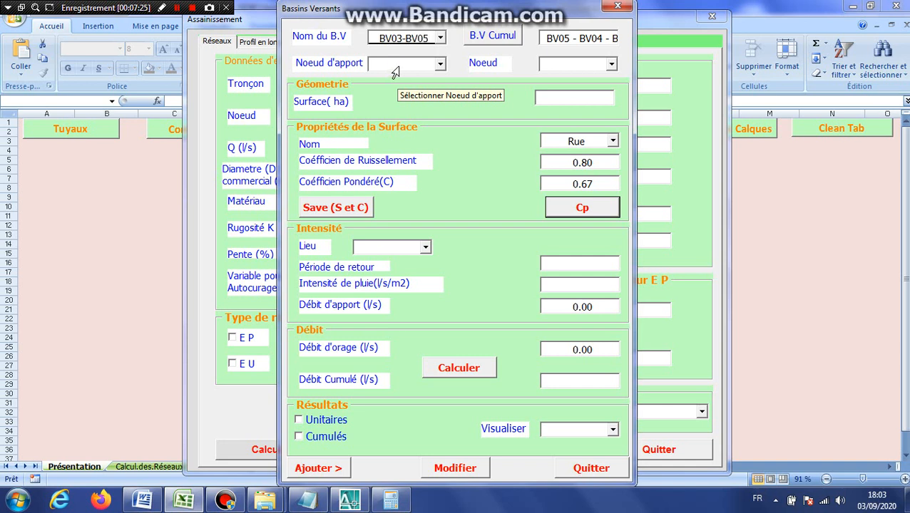
click(611, 63)
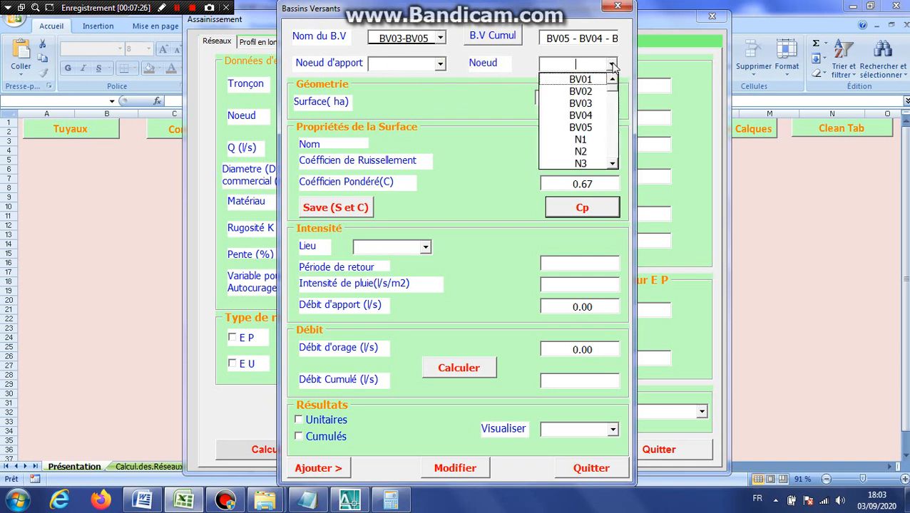
click(596, 165)
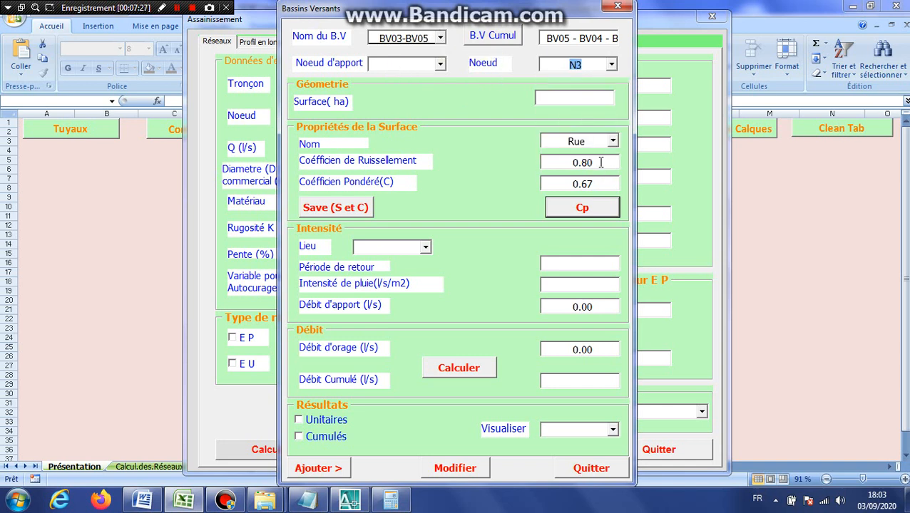
Step: Add 40000 to the BV05 area in Calculator and enter 50151.17 as the surface of BV03-BV05
click(391, 503)
text(+400)
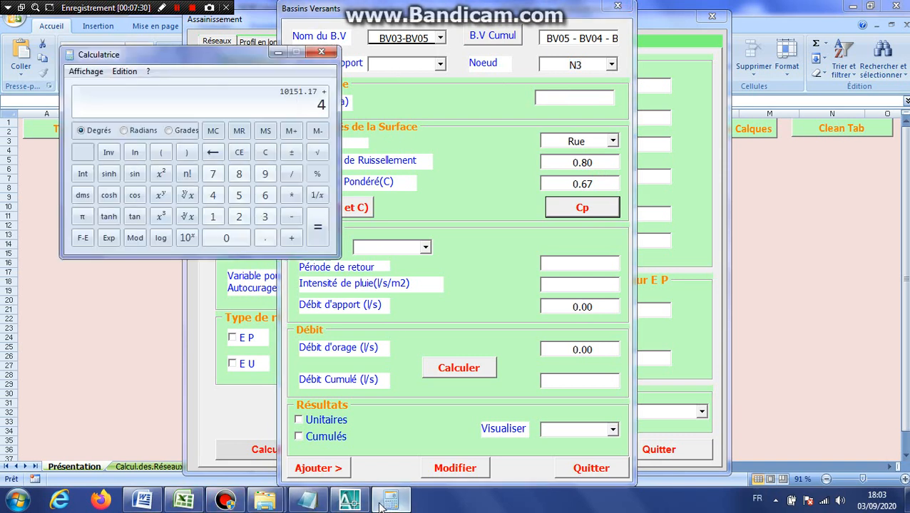
text(0000)
key(Return)
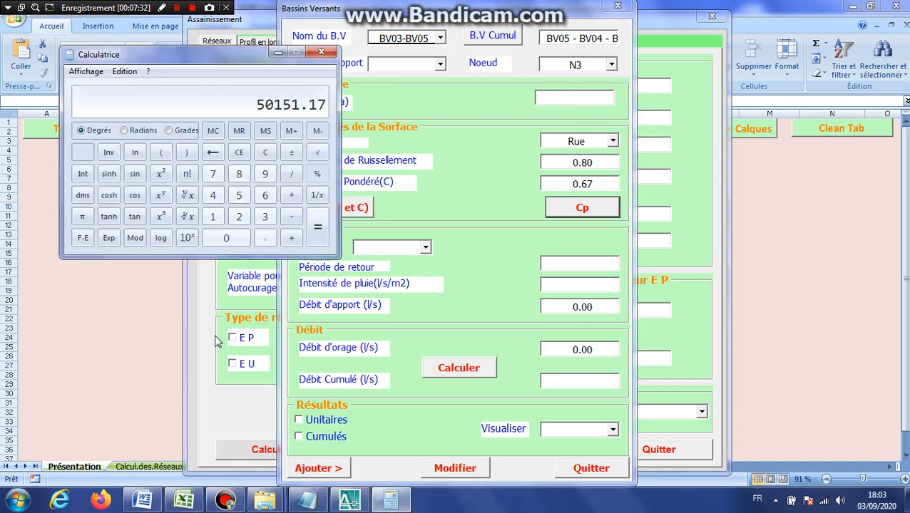
click(278, 53)
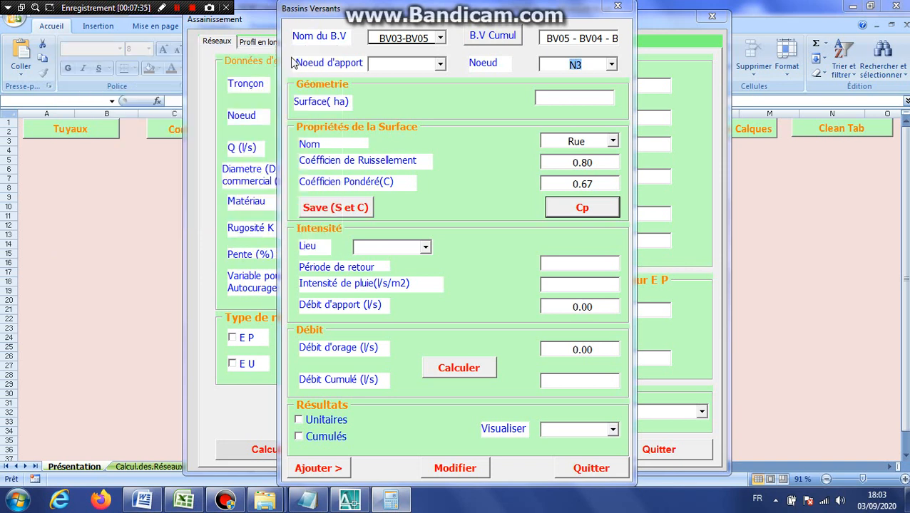
click(554, 100)
text(50151.17)
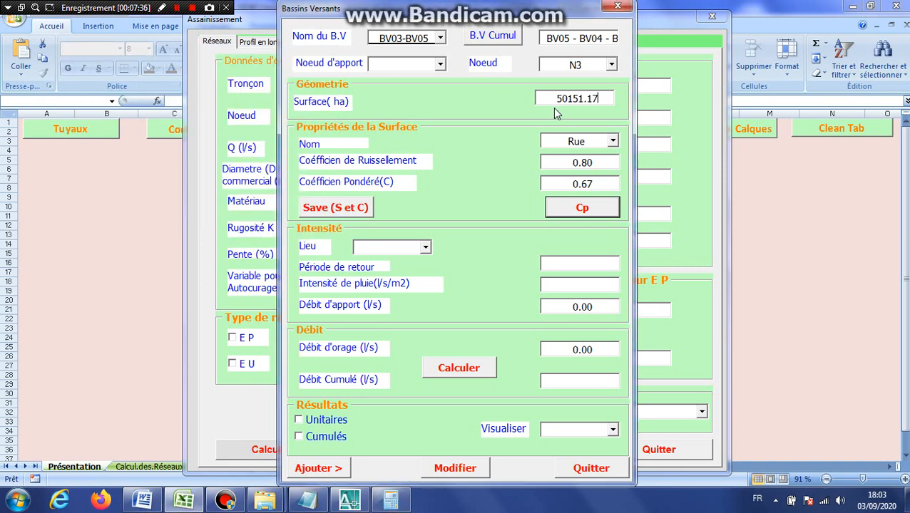
Step: Set the rainfall location to Alger, enable the Unitaires results, calculate the storm flow, and add BV03-BV05 to the table
click(425, 246)
click(396, 263)
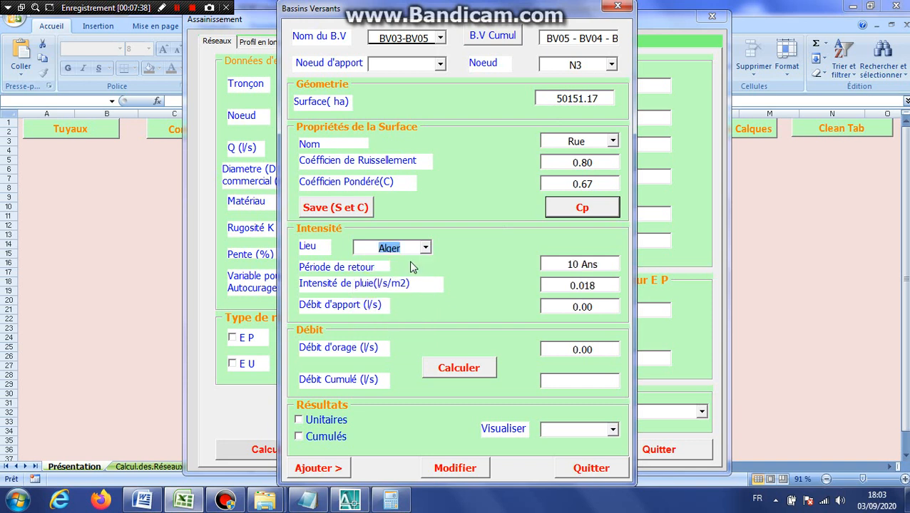
click(308, 422)
click(463, 368)
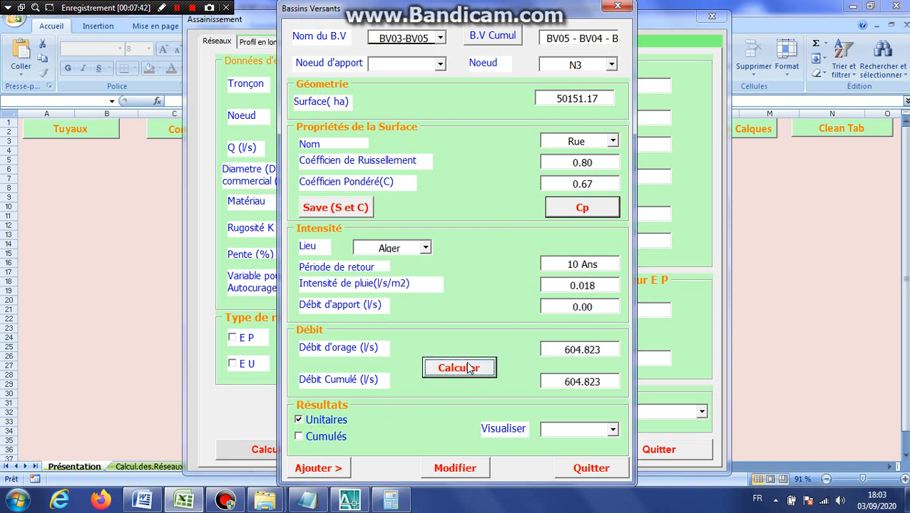
click(341, 474)
Step: Choose N2 as the contributing node (Noeud d'apport) and try to calculate the cumulative flow
click(440, 65)
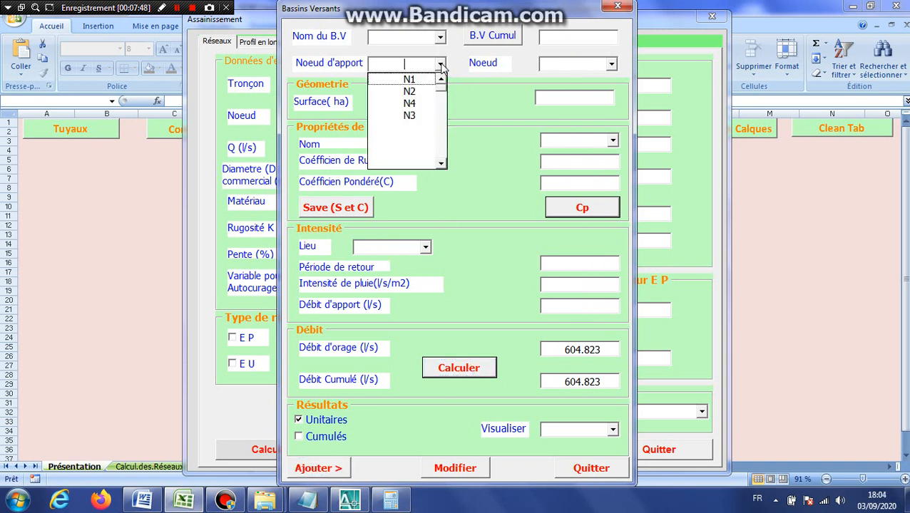
click(412, 91)
click(460, 368)
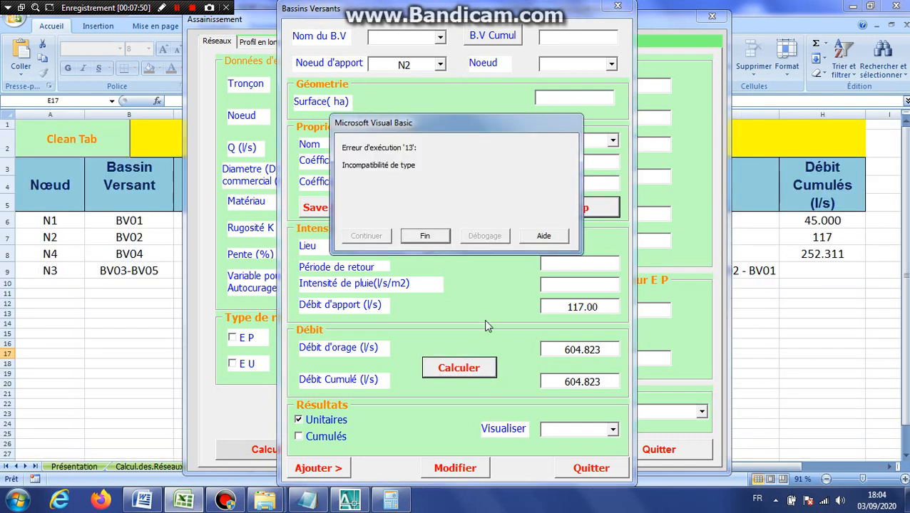
Step: End the macro from its run-time error and clear the N3 entry in A9:G9 of the Bassins.Versants sheet
click(426, 236)
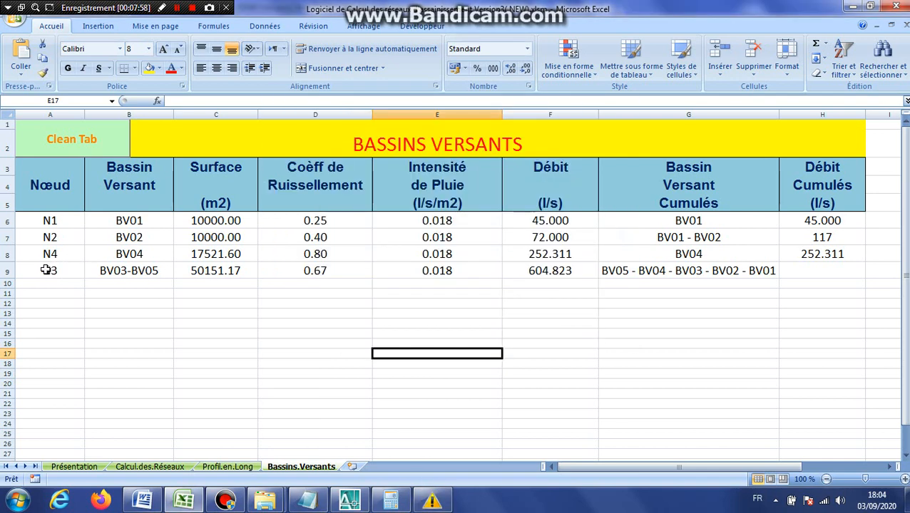
drag(45, 270, 733, 277)
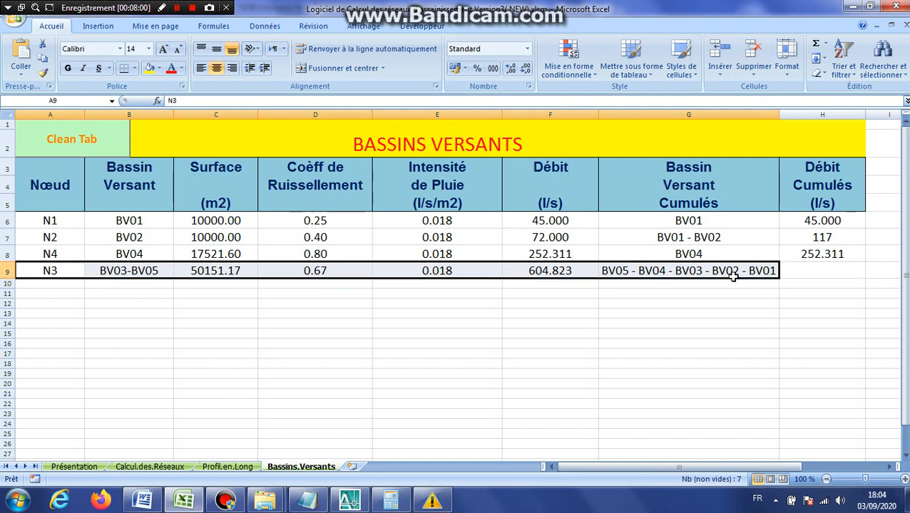
key(Delete)
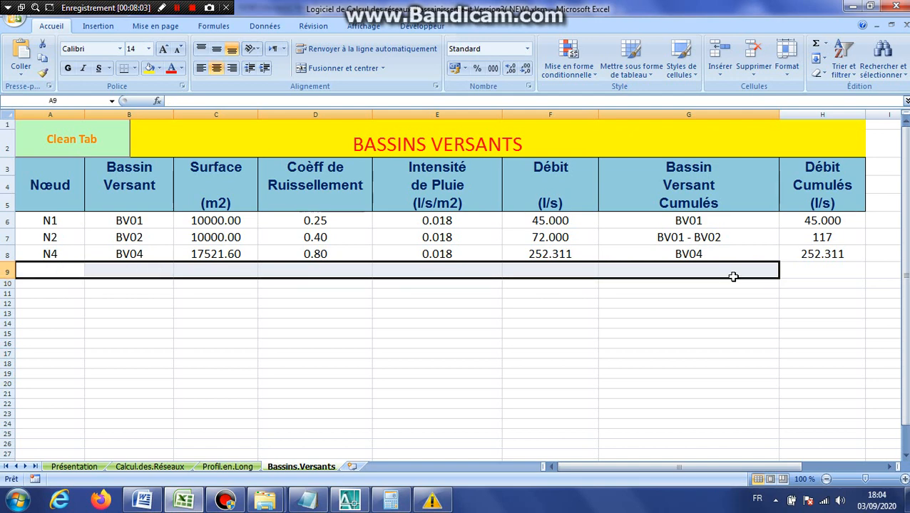
Step: Review the Calcul.des.Réseaux, Profil.en.Long and Bassins.Versants sheets and the sizing form's upstream and downstream node pages
click(150, 467)
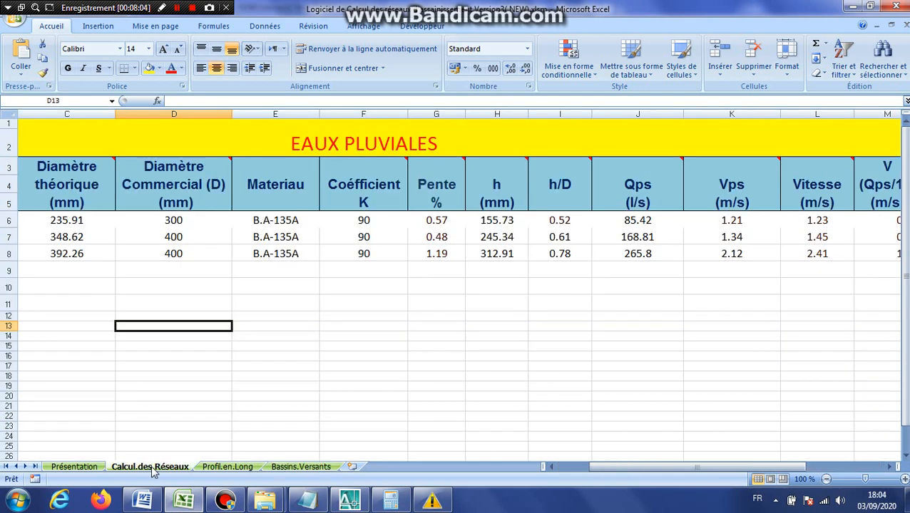
click(229, 467)
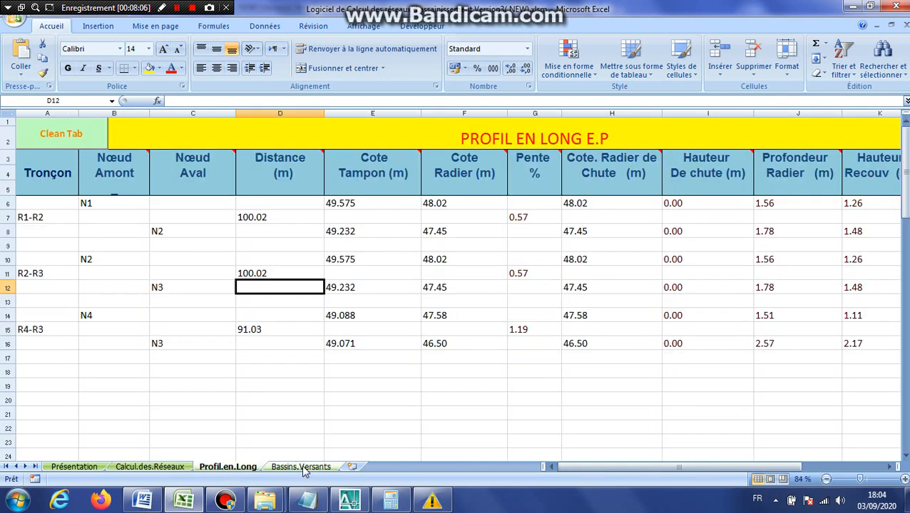
click(74, 467)
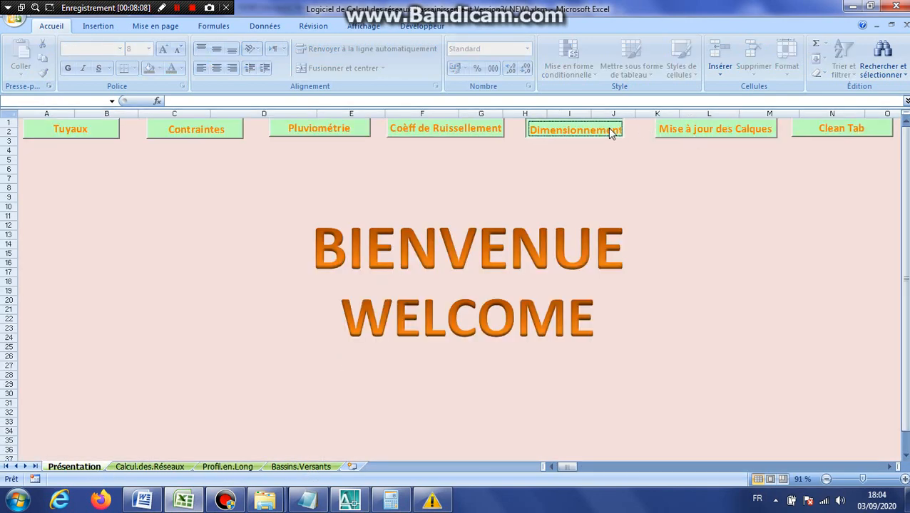
click(611, 134)
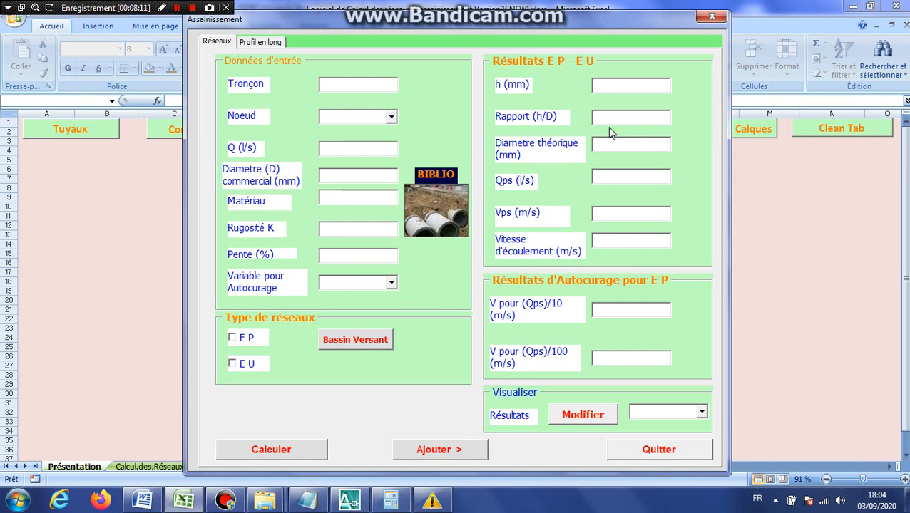
click(264, 41)
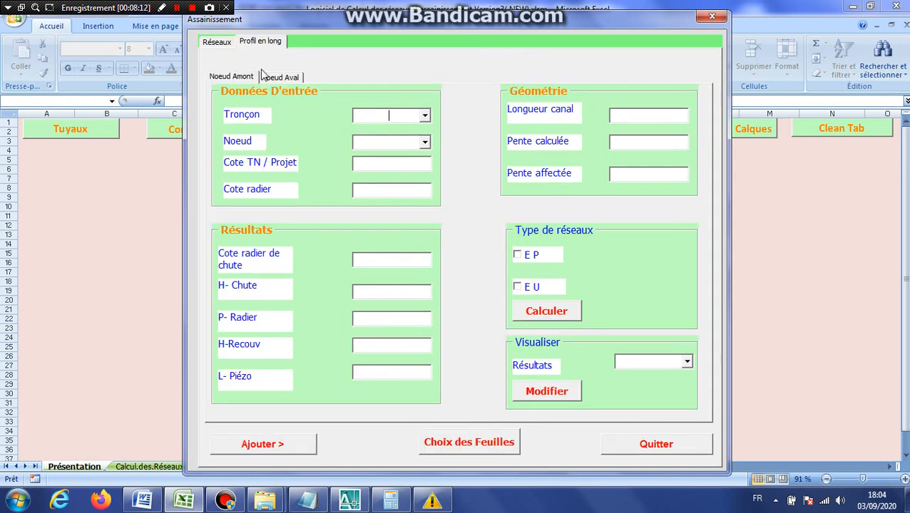
click(288, 78)
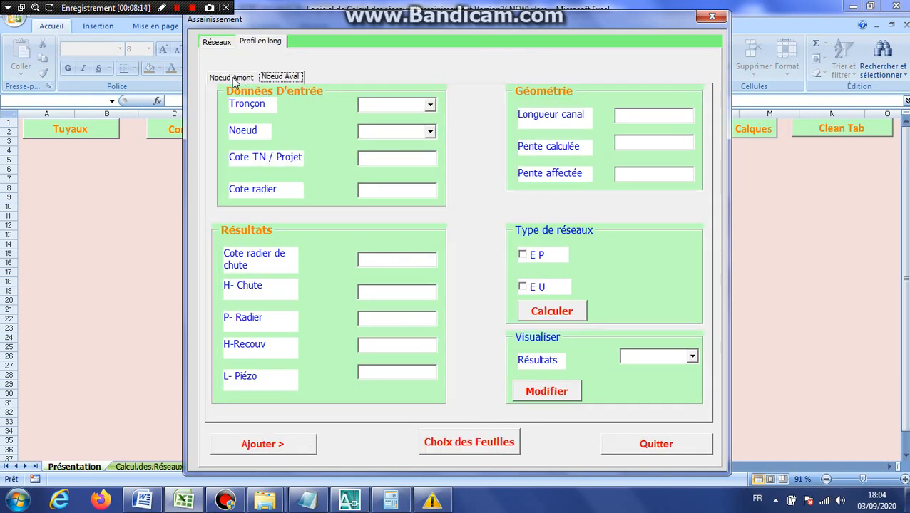
click(236, 79)
click(714, 21)
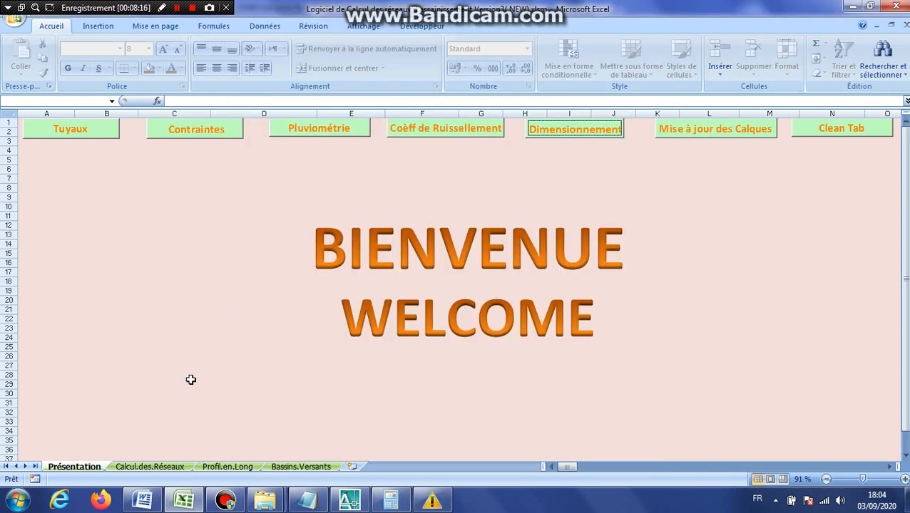
click(140, 463)
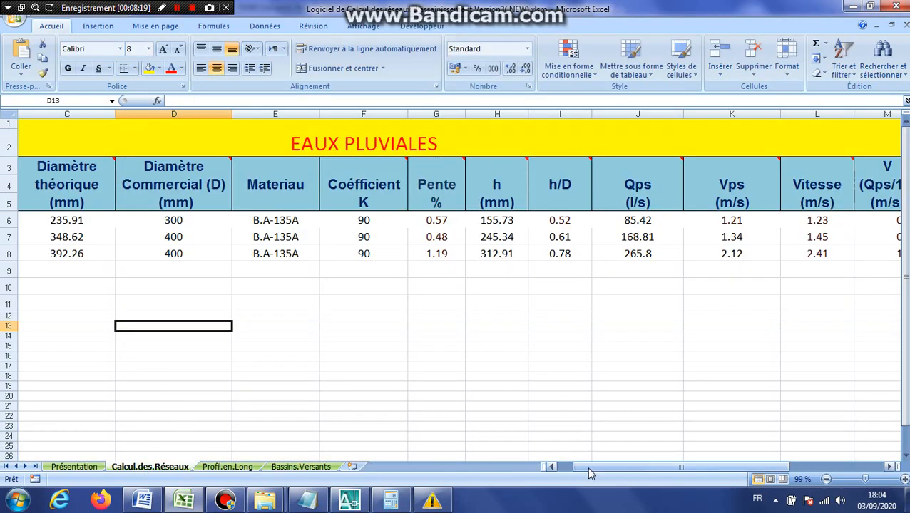
drag(590, 467, 490, 465)
click(235, 467)
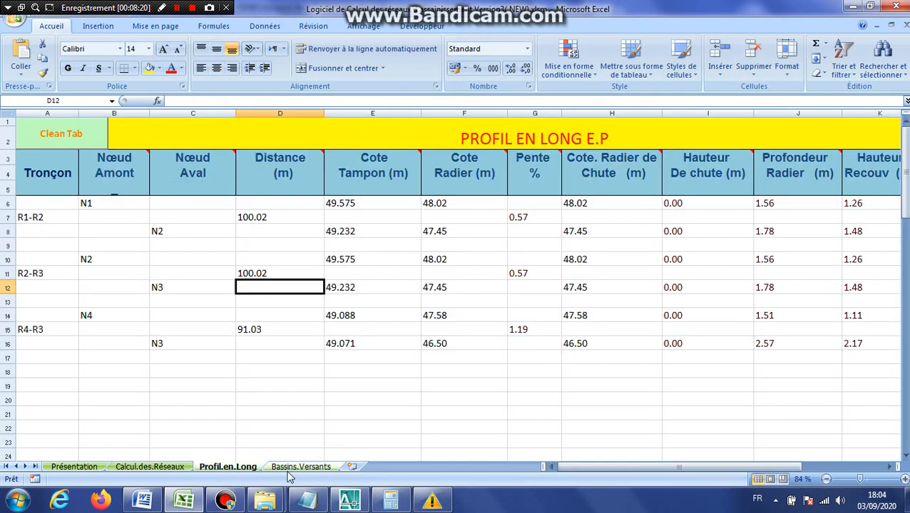
click(298, 468)
click(73, 467)
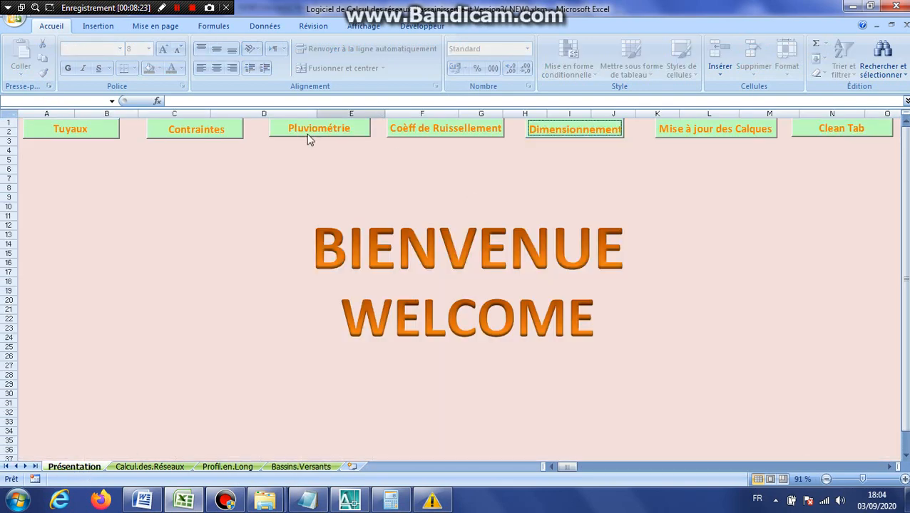
Step: In the sizing form's longitudinal profile, set the upstream node of R3-REJET to N3 with a Cote radier of 46.50
click(596, 132)
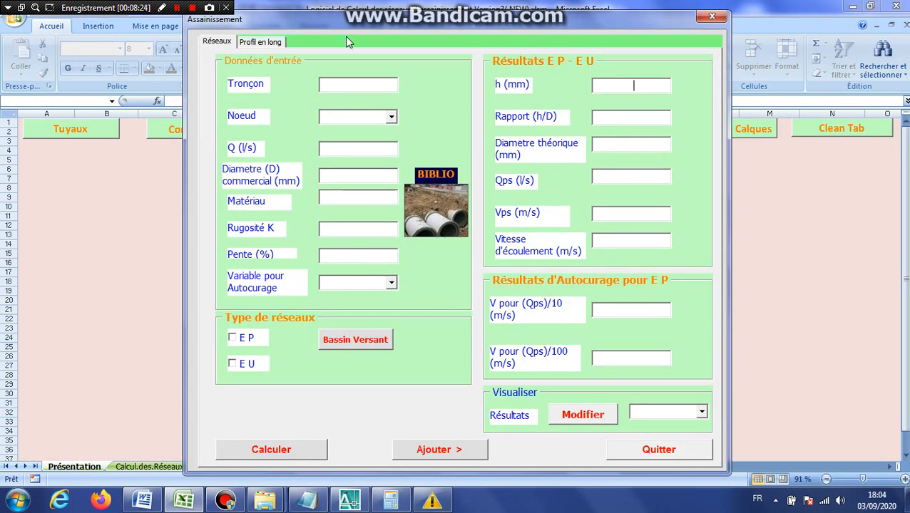
click(274, 43)
click(383, 120)
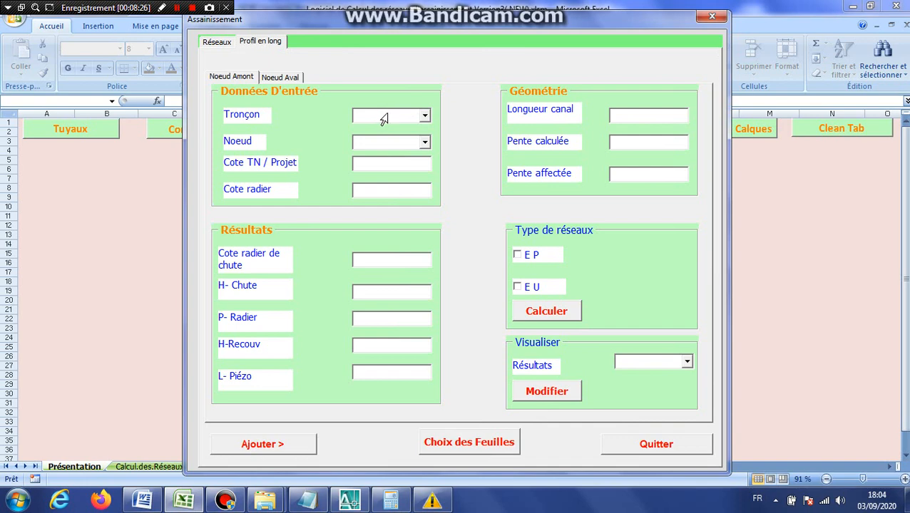
key(Down)
key(Down)
click(424, 144)
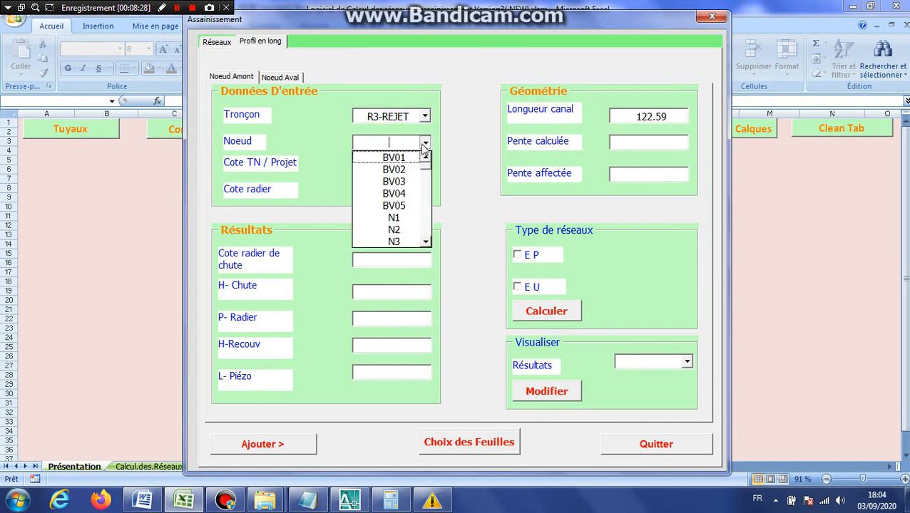
click(397, 242)
click(142, 501)
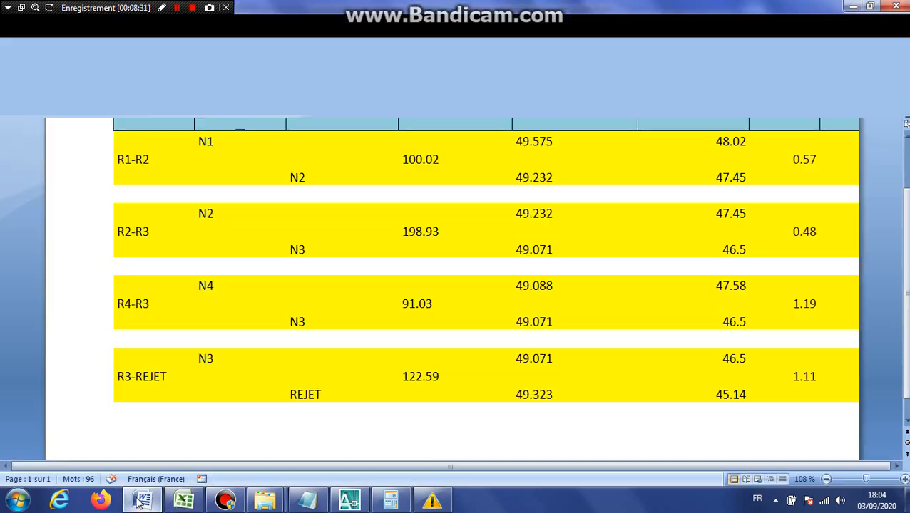
click(142, 502)
click(413, 191)
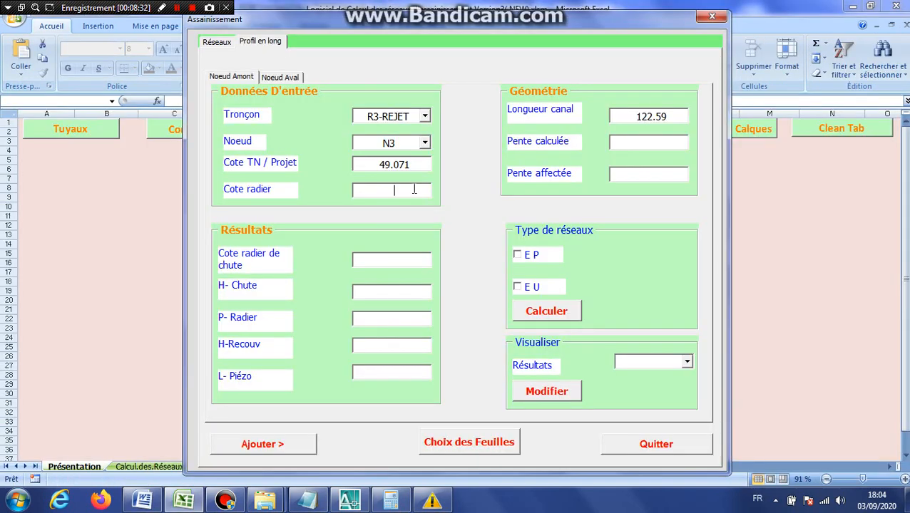
text(46.50)
Step: Set the downstream node of R3-REJET to REJET with a Cote radier of 45.14
click(295, 78)
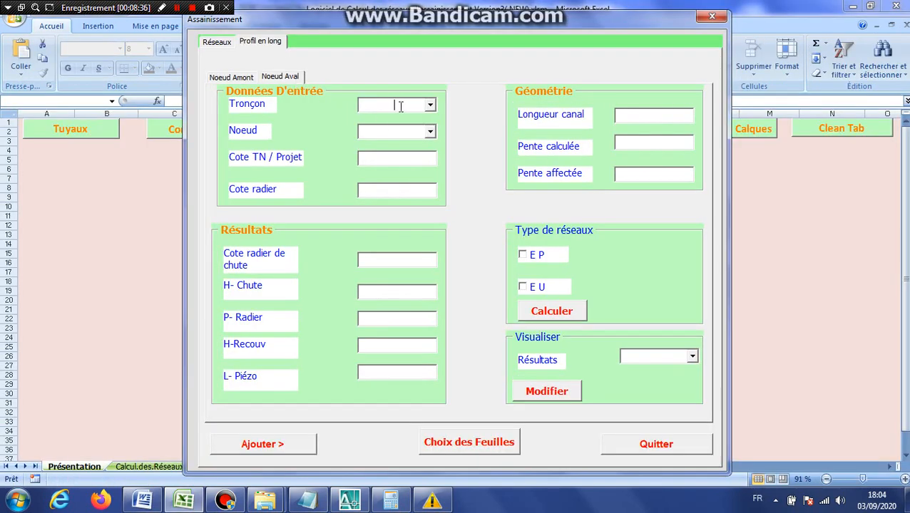
click(400, 106)
text(R3-REJET)
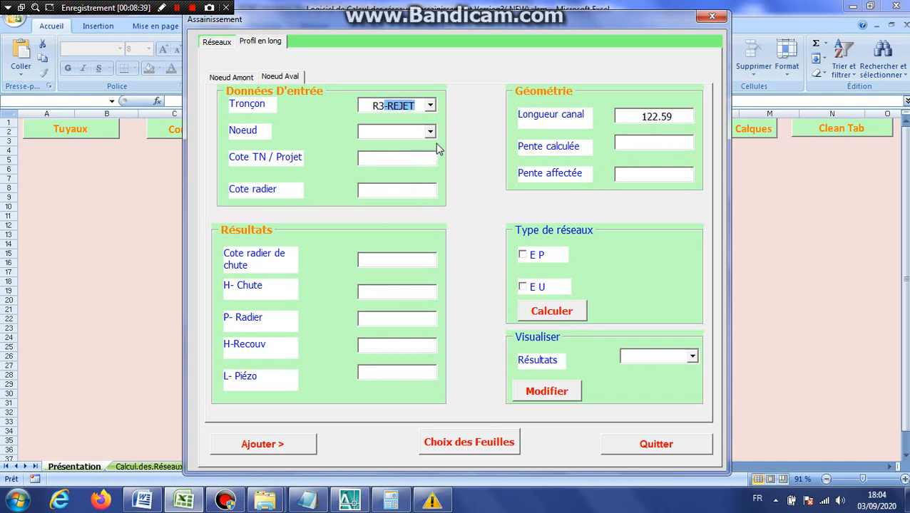
click(404, 132)
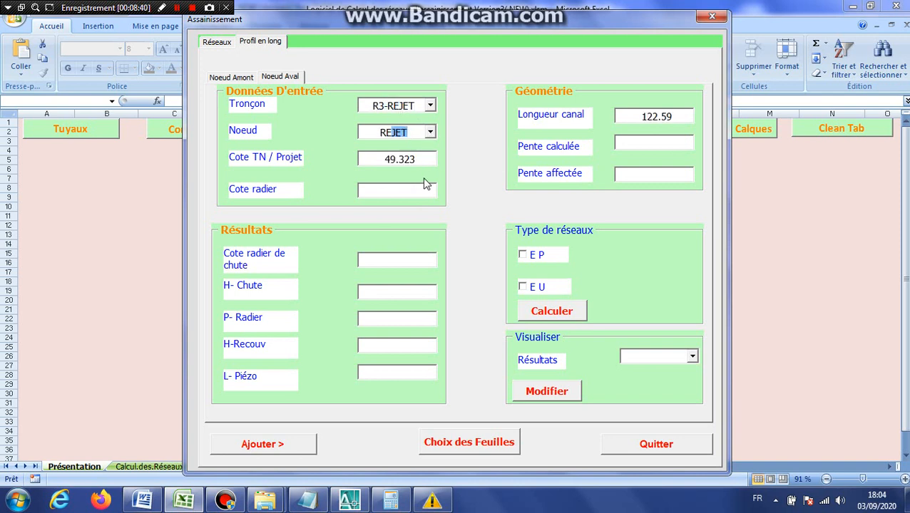
click(144, 502)
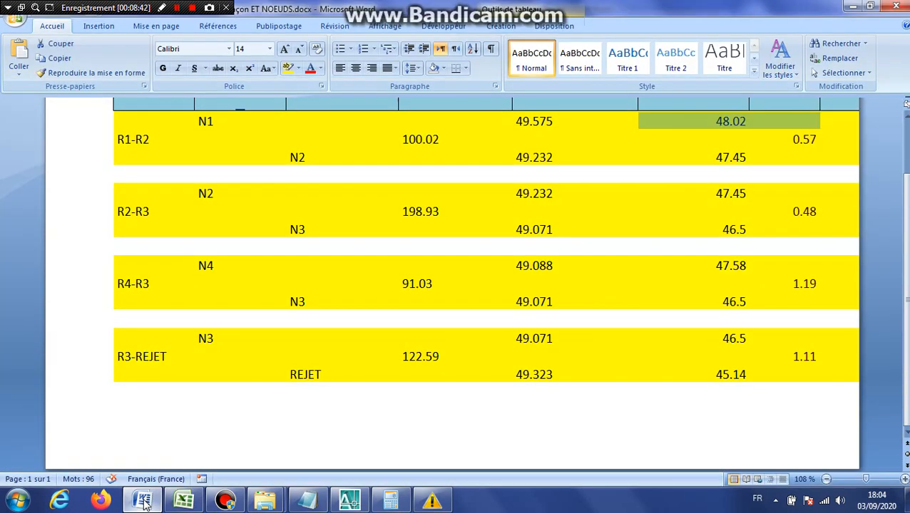
click(143, 502)
click(398, 193)
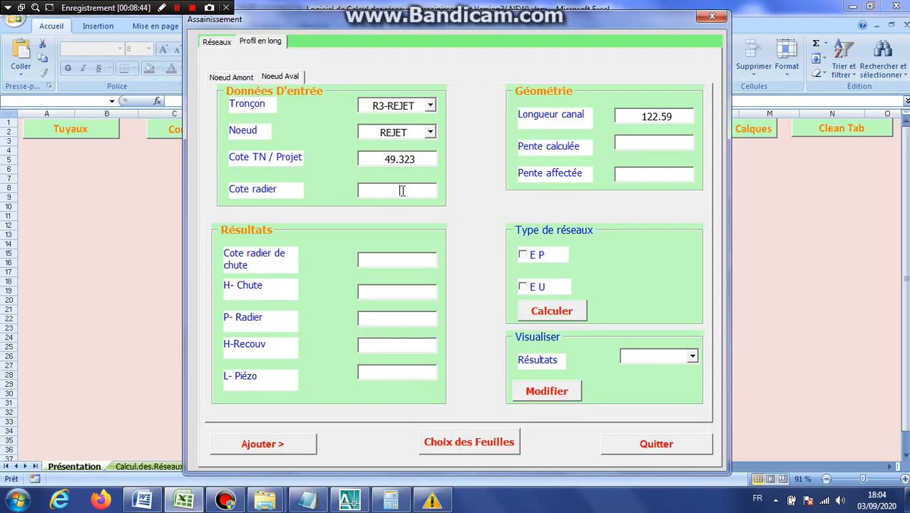
text(45.14)
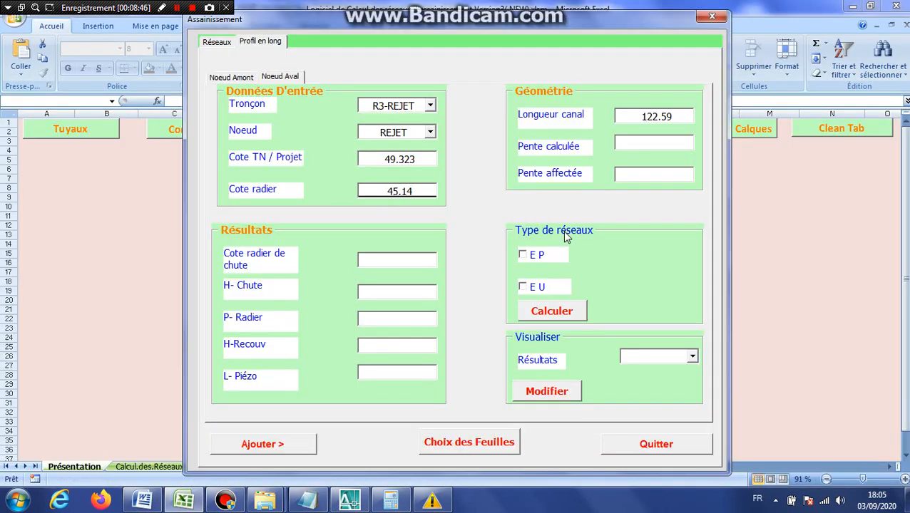
Step: Choose the E P network type for R3-REJET and calculate its longitudinal profile
click(523, 254)
click(575, 312)
click(480, 291)
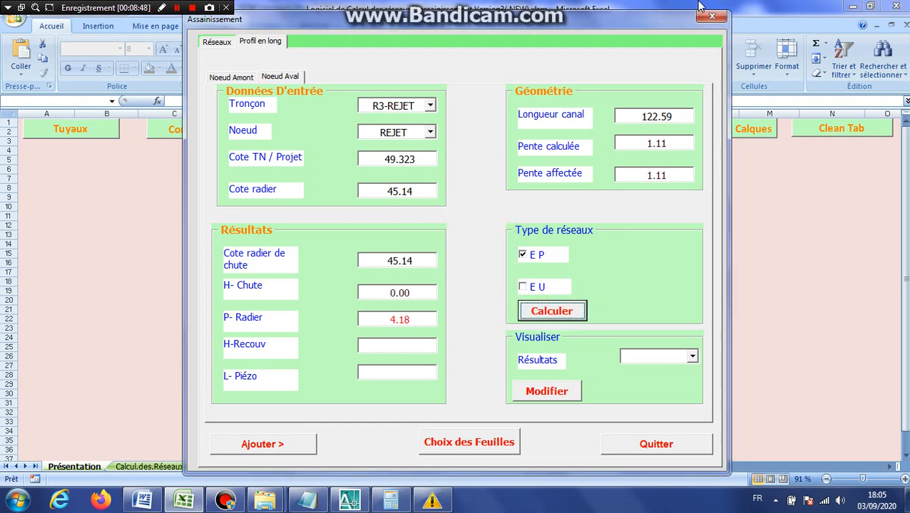
Step: Open the Bassins Versants form from the network data and start the cumulative catchment with BV05 and BV04
click(217, 42)
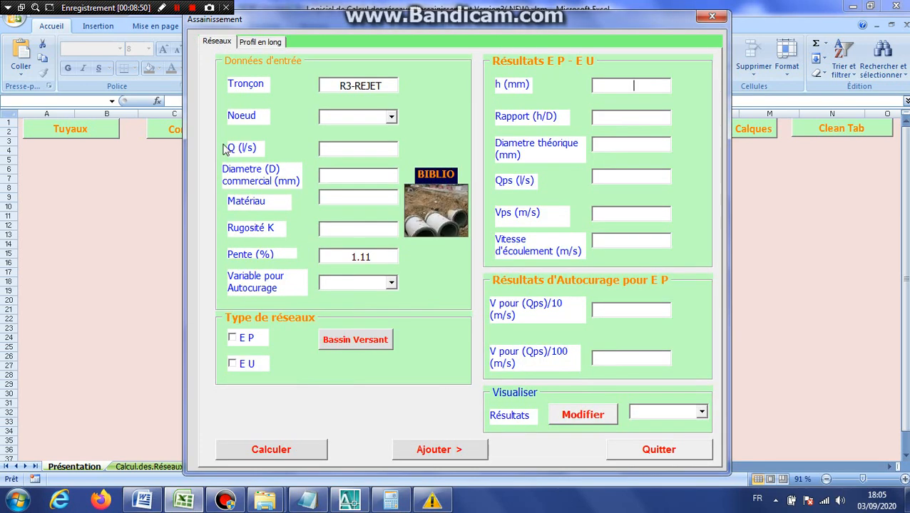
click(344, 346)
click(440, 37)
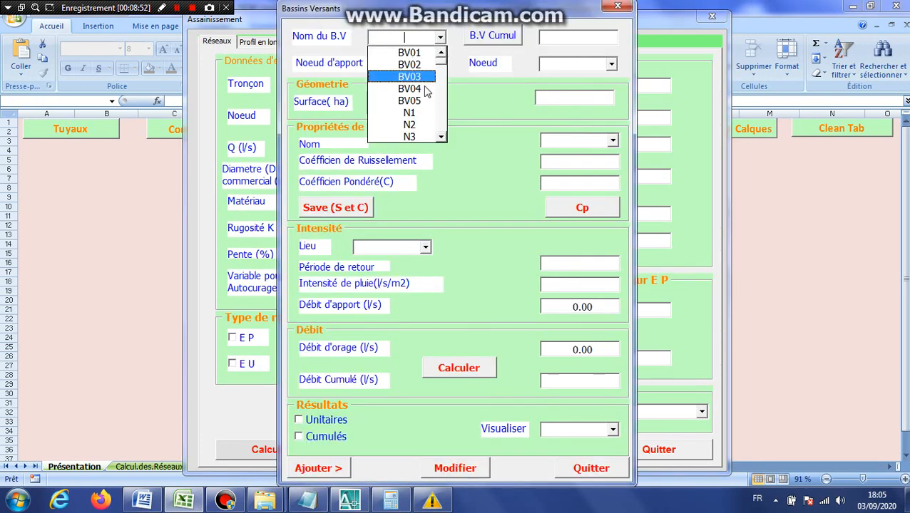
click(414, 100)
click(440, 39)
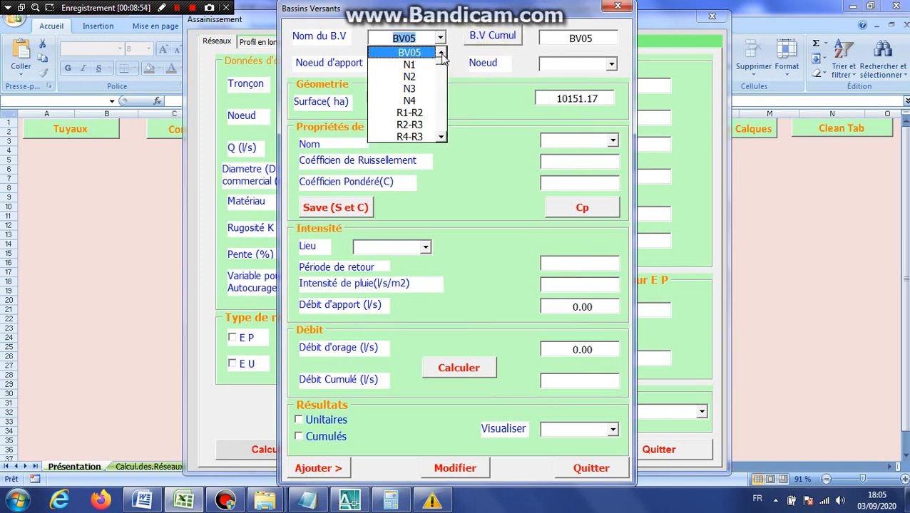
click(442, 53)
click(409, 53)
click(481, 35)
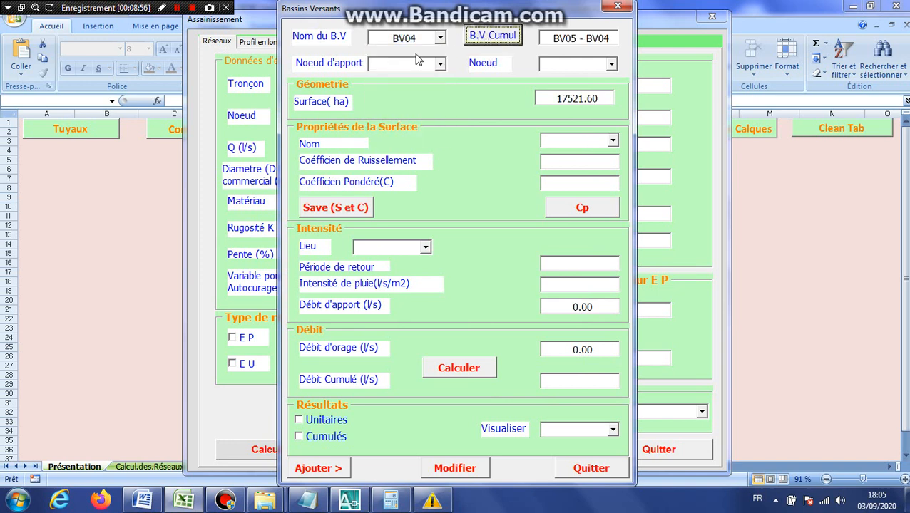
Step: Append BV03, BV02 and BV01 to the cumulative catchment
click(441, 38)
click(446, 55)
click(446, 55)
click(417, 62)
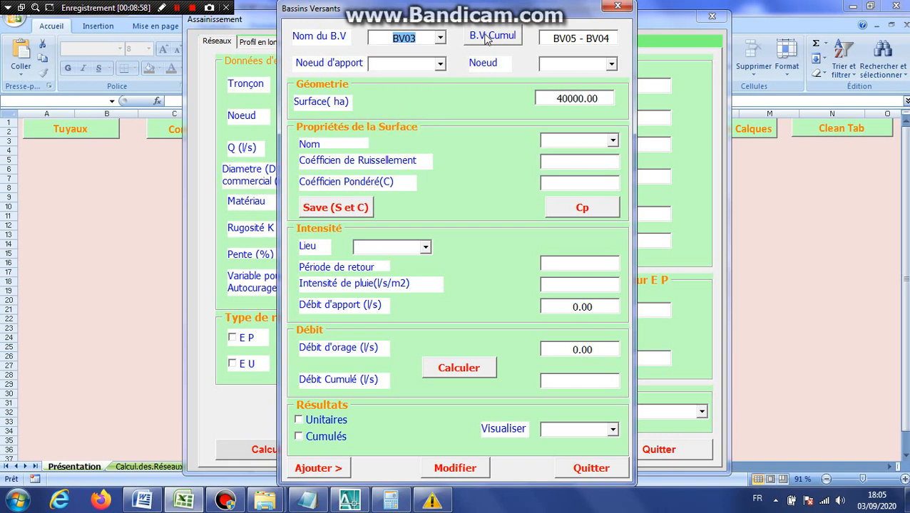
click(487, 39)
click(441, 38)
click(441, 54)
click(442, 54)
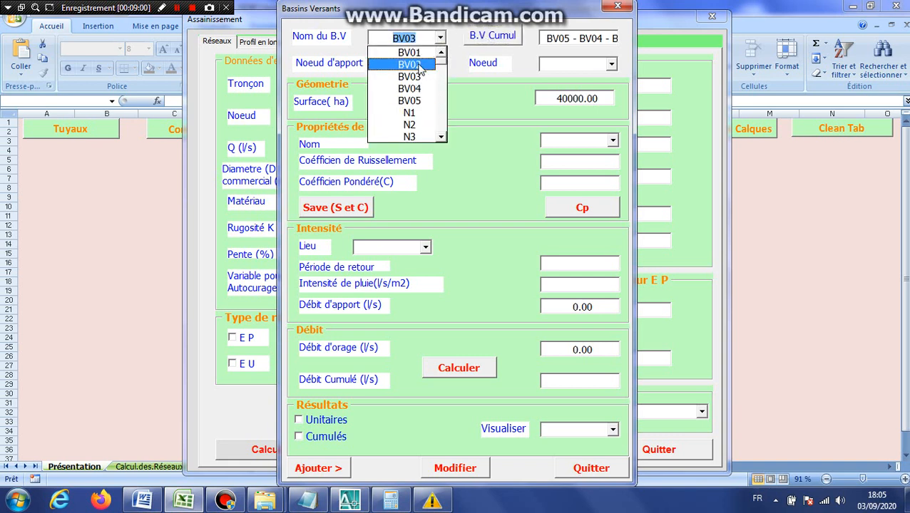
click(419, 64)
click(480, 35)
click(440, 38)
click(441, 54)
click(431, 53)
Step: Assign the Pelouse surface with runoff coefficient 0.15 to BV05 and save its area and coefficient
click(440, 38)
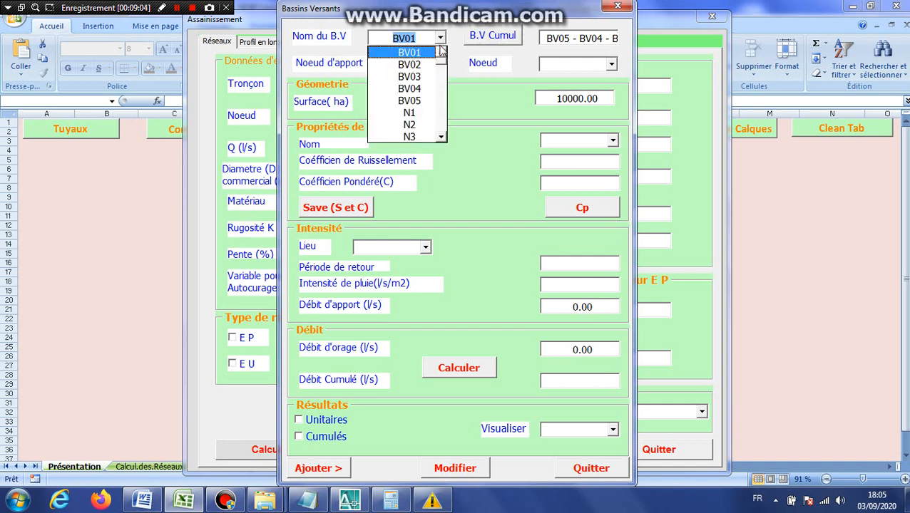
click(419, 100)
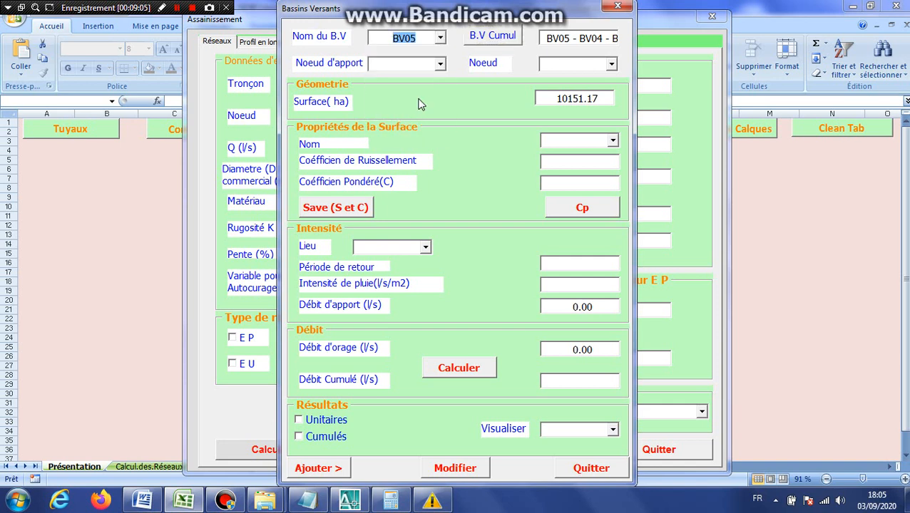
click(613, 141)
click(578, 152)
click(358, 207)
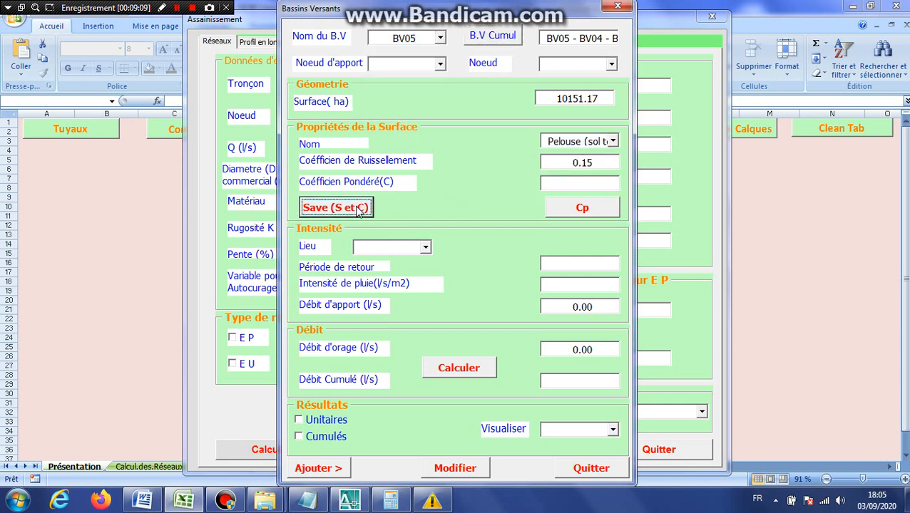
Step: Assign the habitations surface with runoff coefficient 0.40 to BV03, save its area and coefficient, and compute the weighted coefficient
click(441, 38)
scroll(425, 72, up, 3)
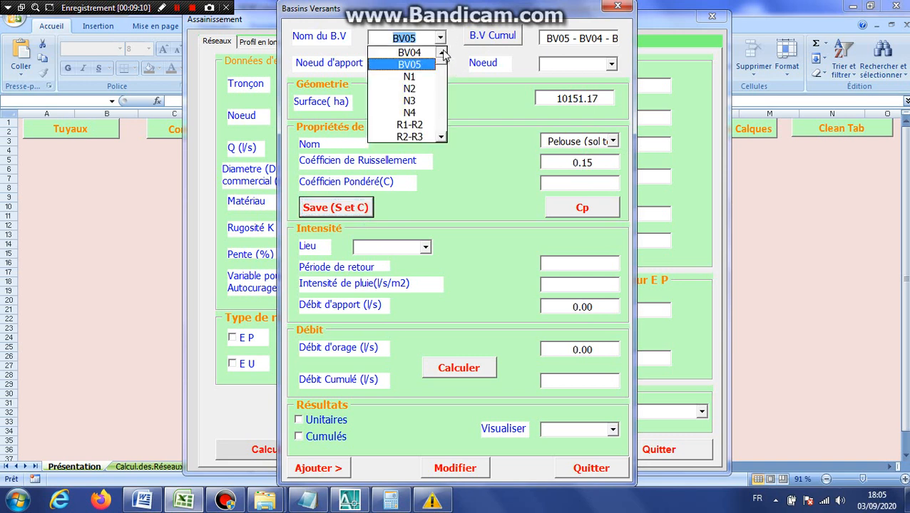
click(409, 65)
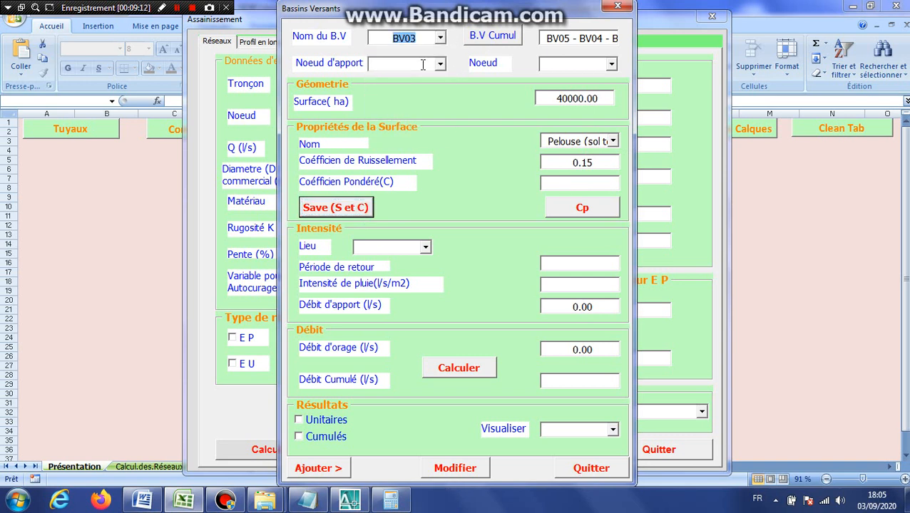
click(603, 141)
click(601, 168)
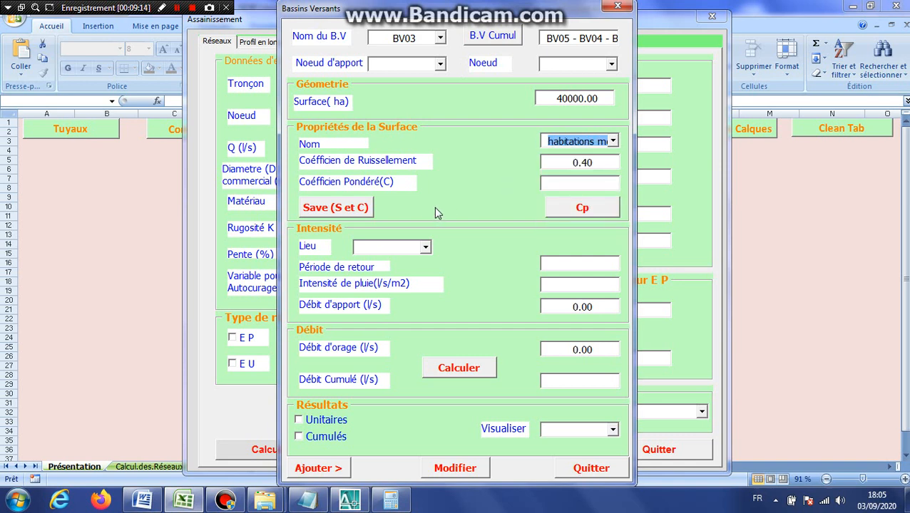
click(353, 208)
click(580, 209)
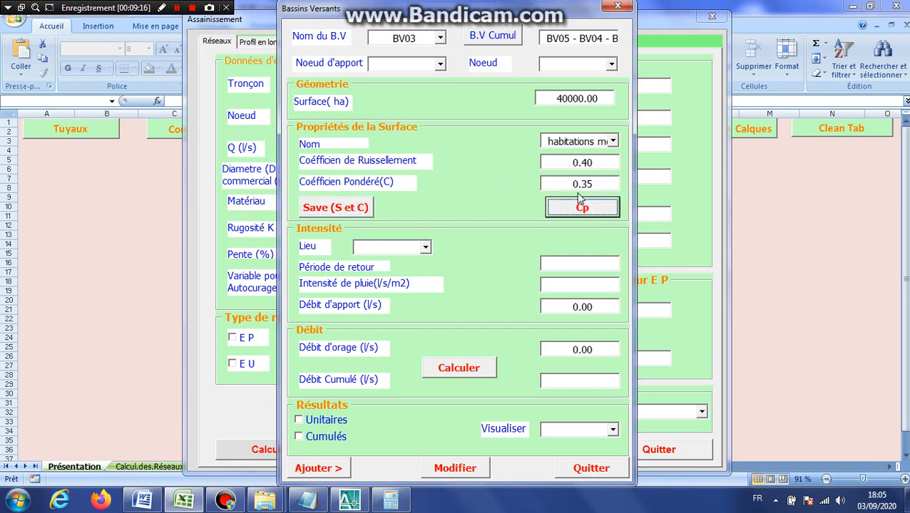
Step: Extend the catchment name to BV03-BV05 and assign node N3 to it
click(417, 38)
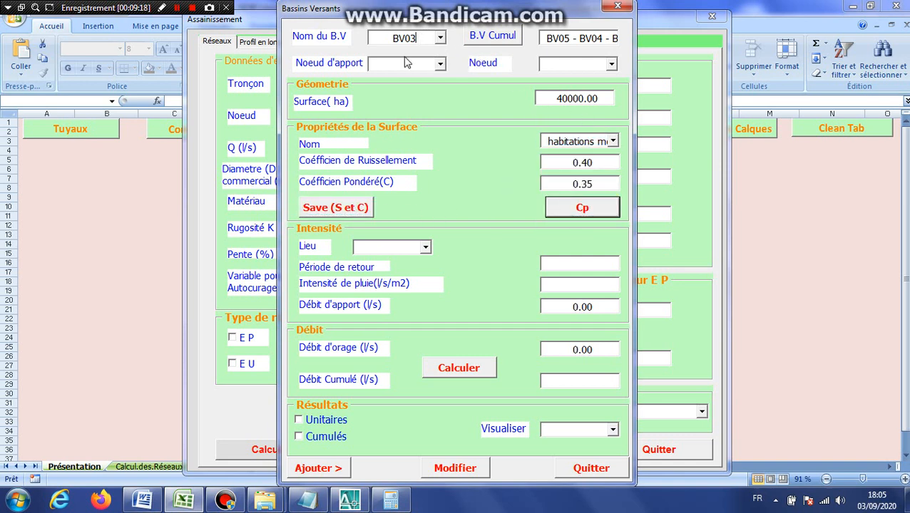
text(-BV05)
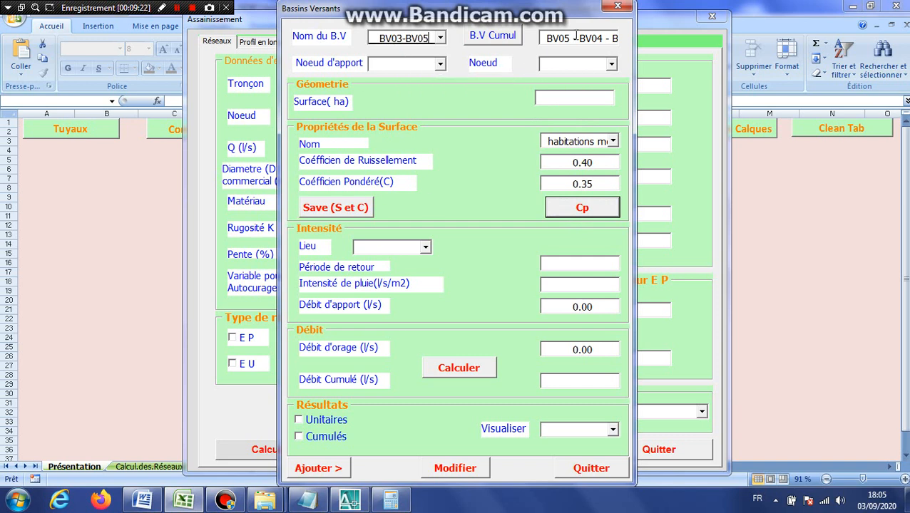
click(611, 65)
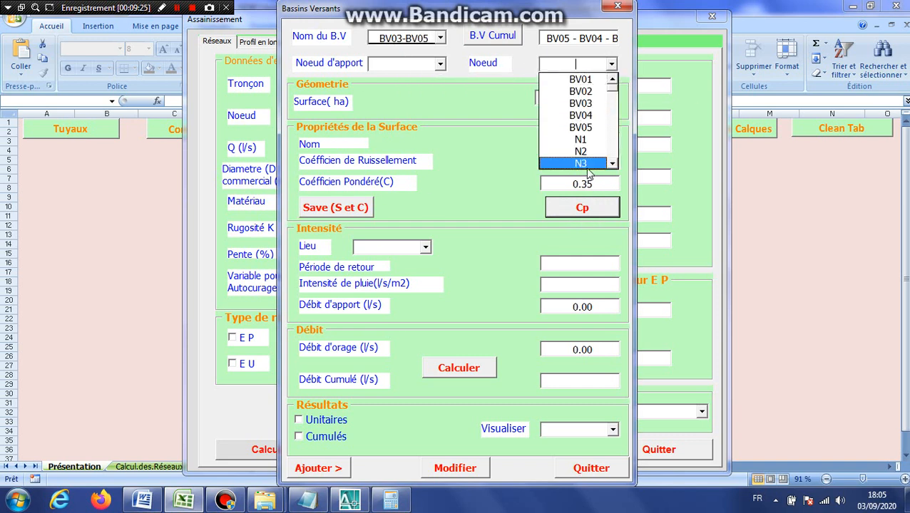
click(587, 168)
Step: Copy the total area 50151.17 from the Calculator and enter it as the surface of BV03-BV05
click(390, 499)
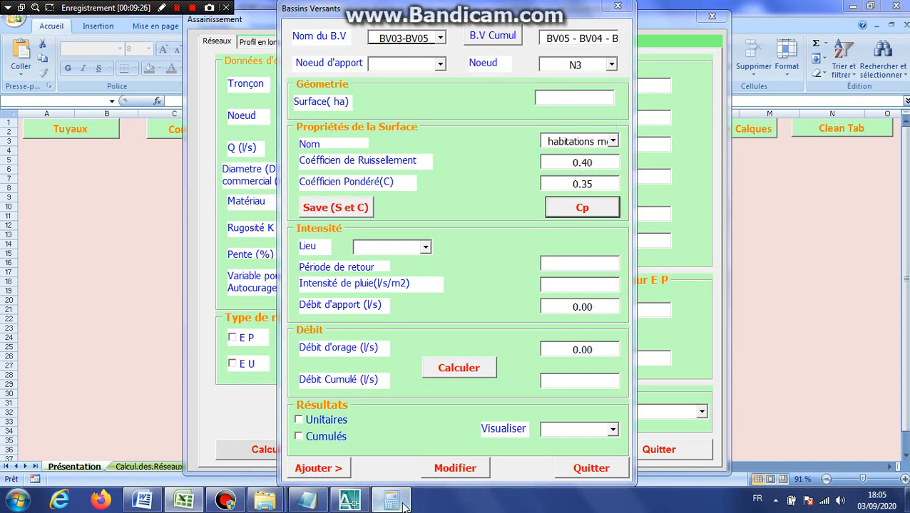
click(127, 72)
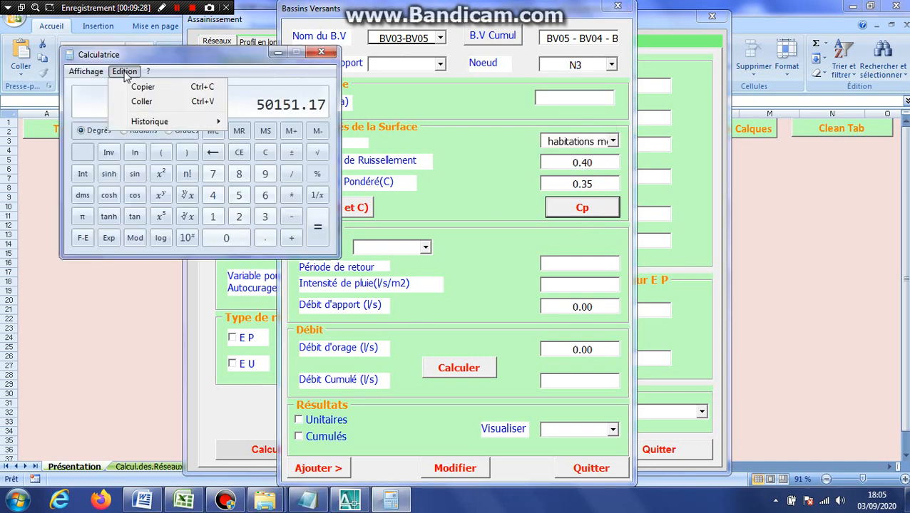
click(139, 85)
click(279, 51)
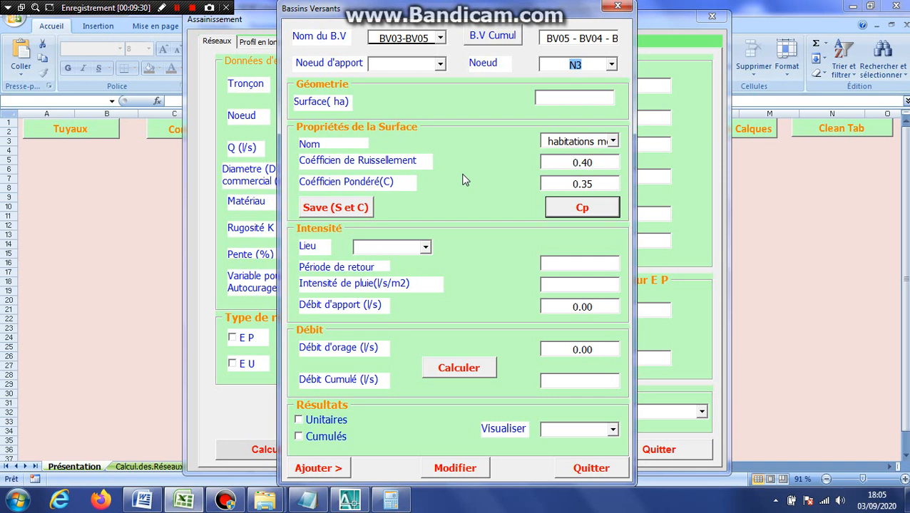
click(565, 99)
text(56151.17)
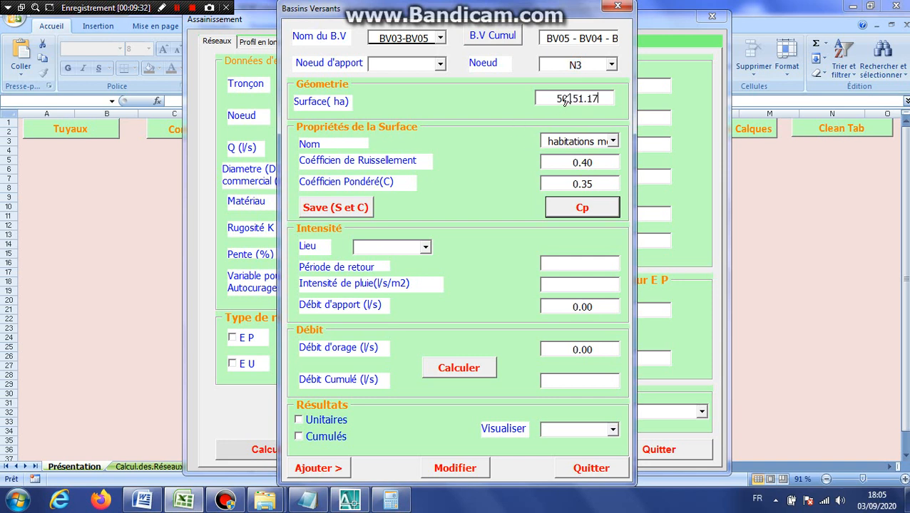